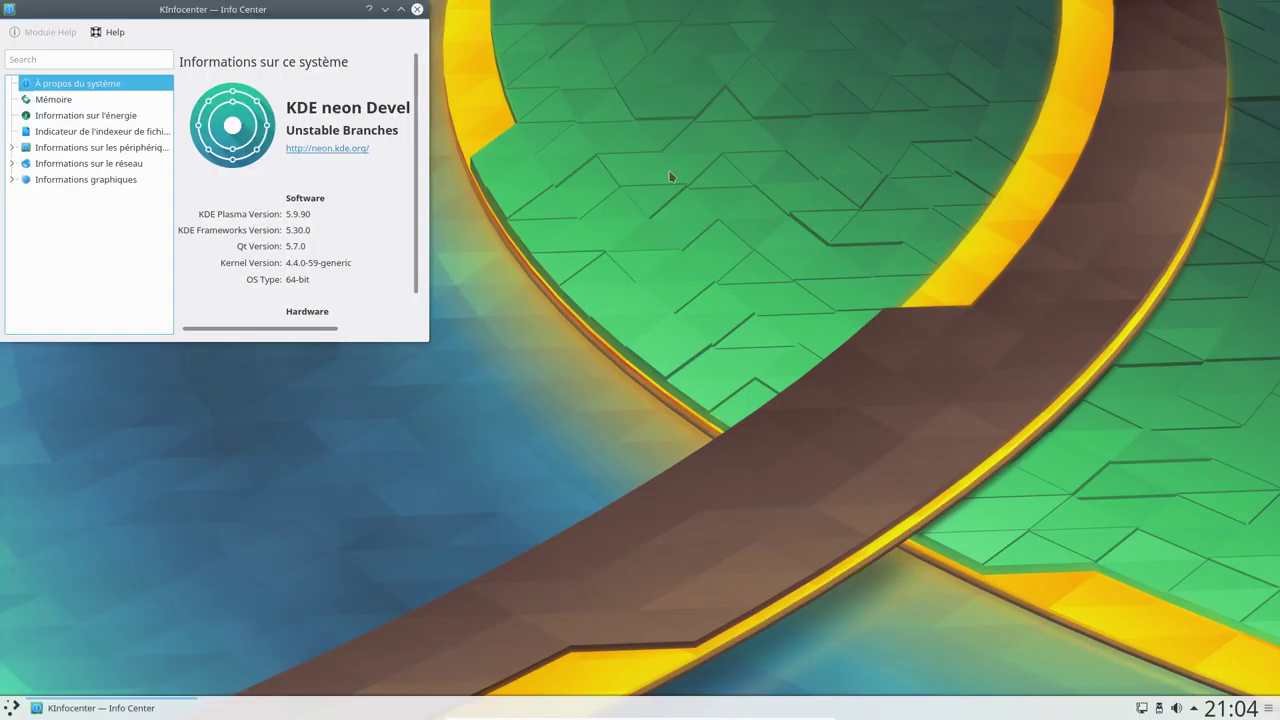
Enlarge the Info Center window to read the system's software and hardware information, and close it
drag(271, 23, 492, 96)
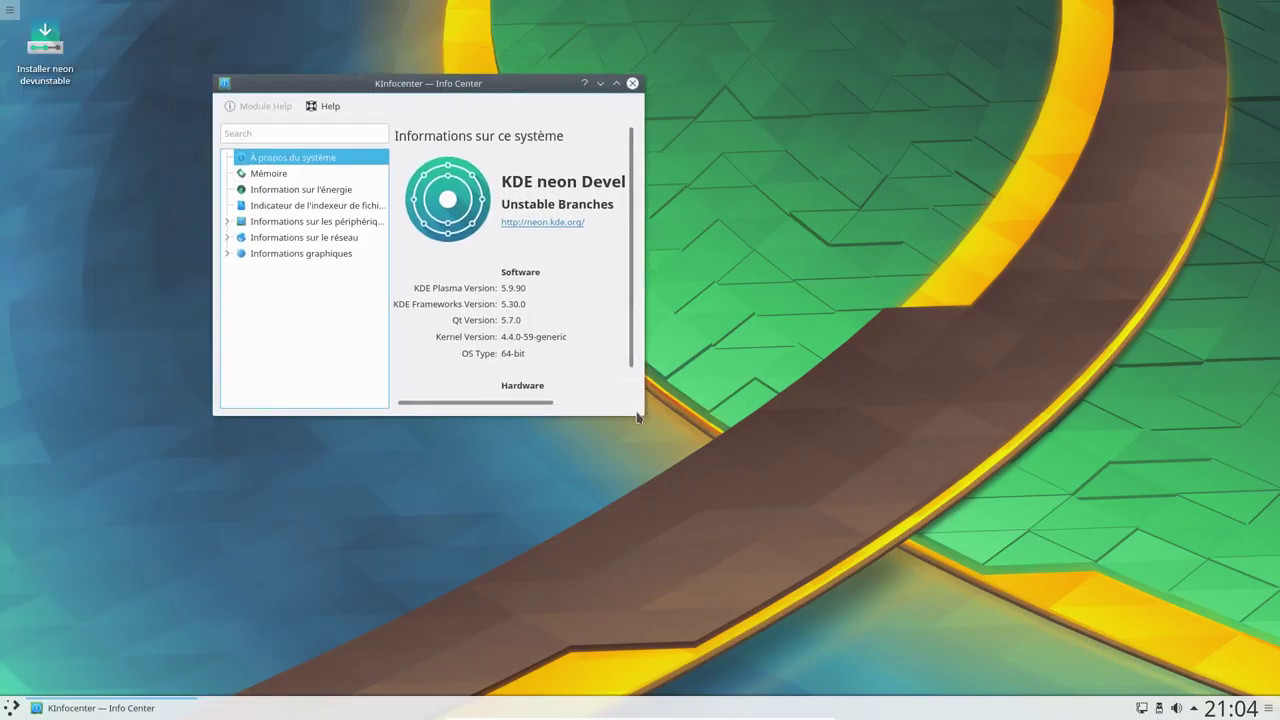
drag(665, 428, 987, 628)
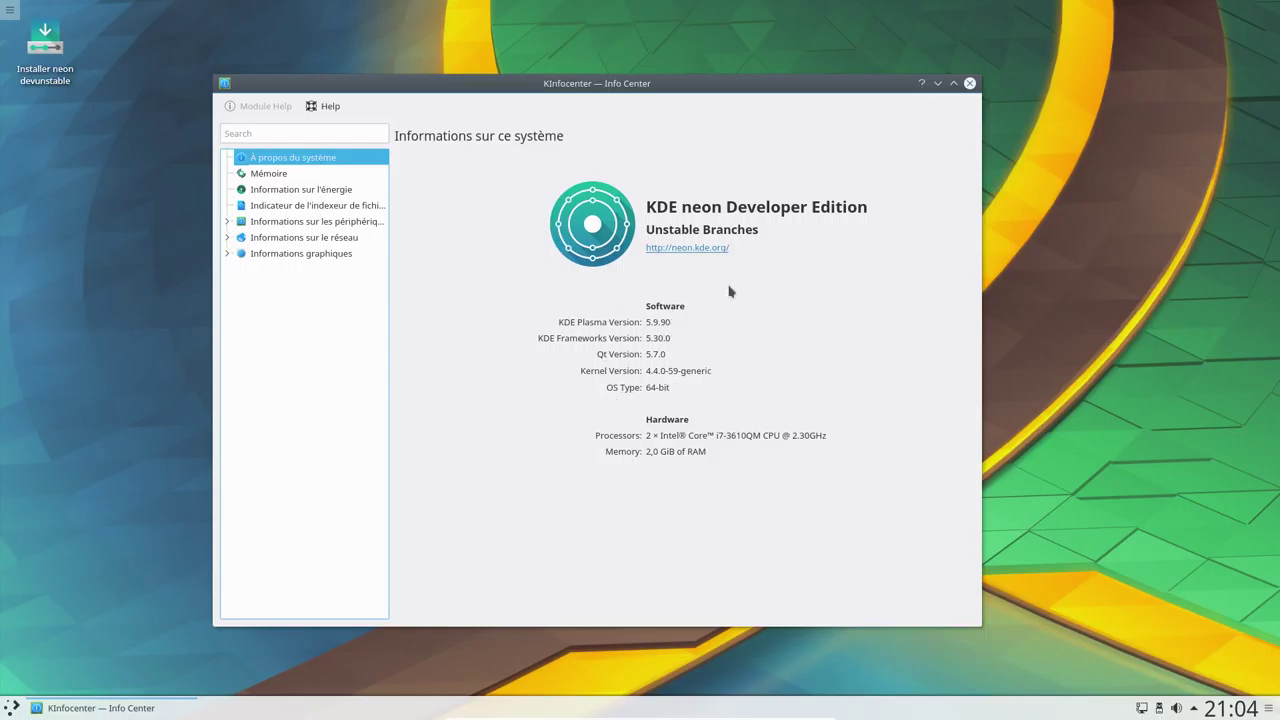
click(971, 84)
Open System Settings in a larger window and go to the overall Apparence page under workspace appearance
click(11, 706)
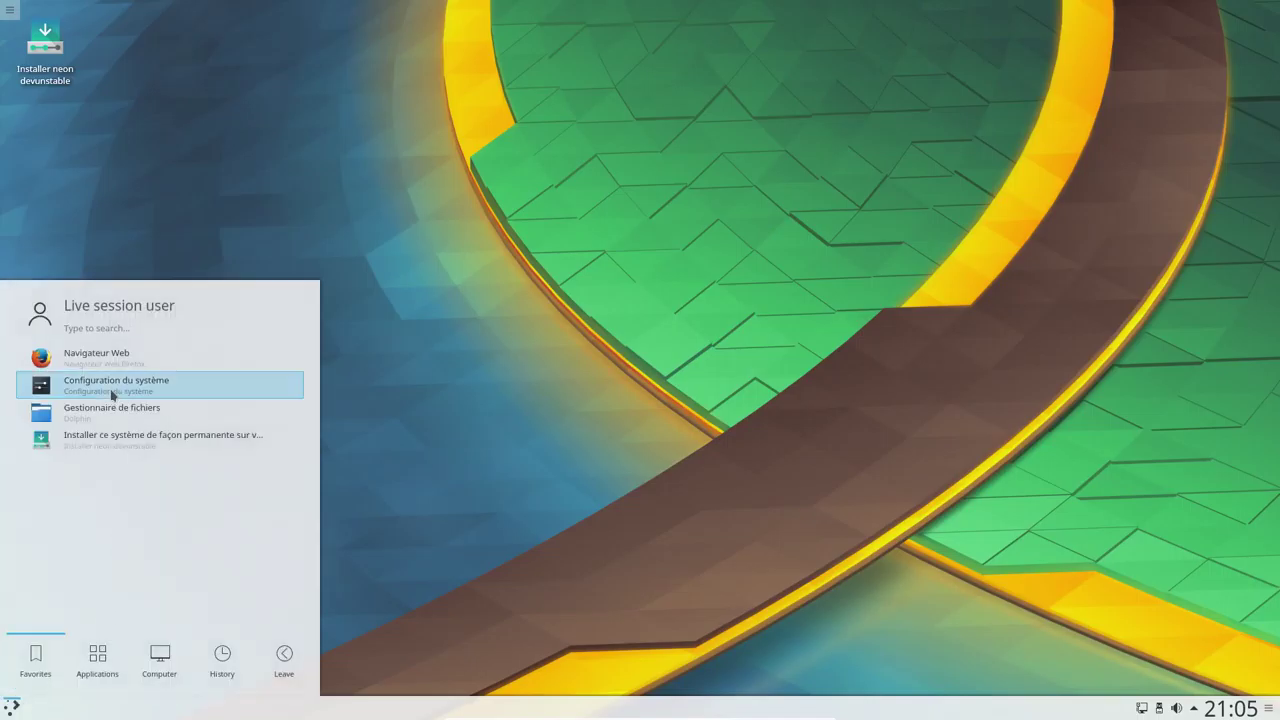
click(112, 395)
drag(250, 12, 740, 93)
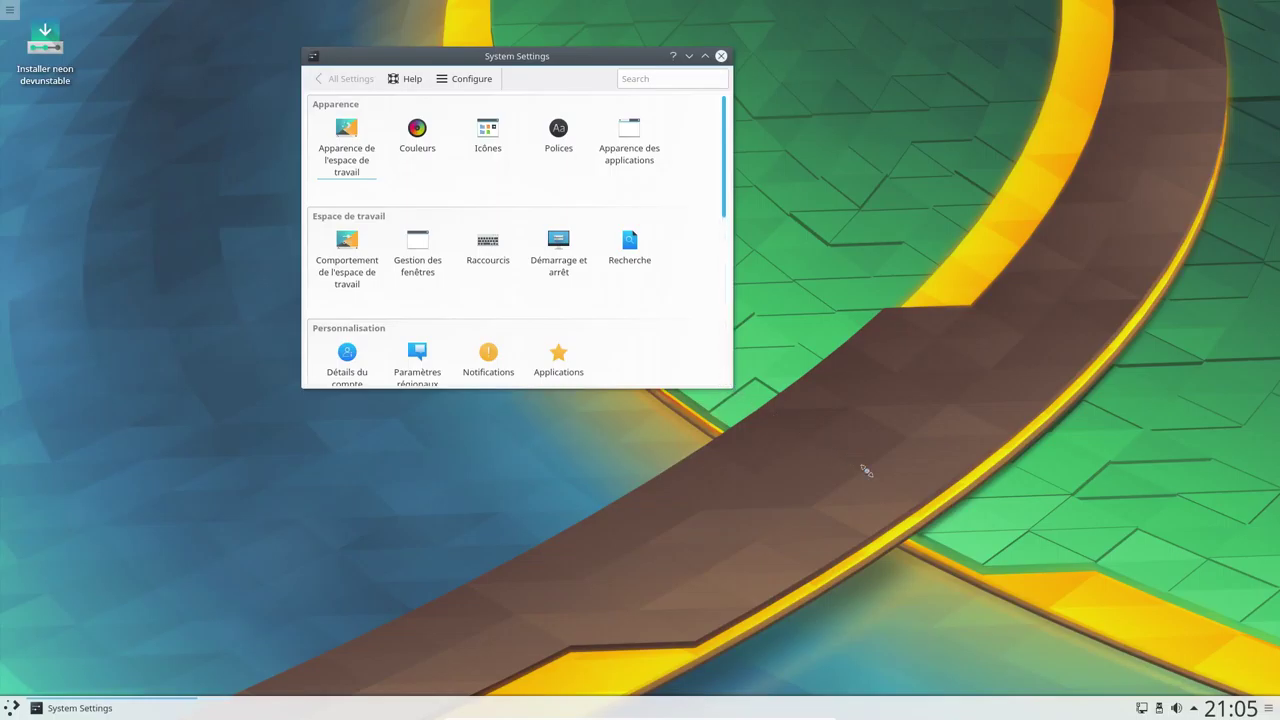
click(346, 155)
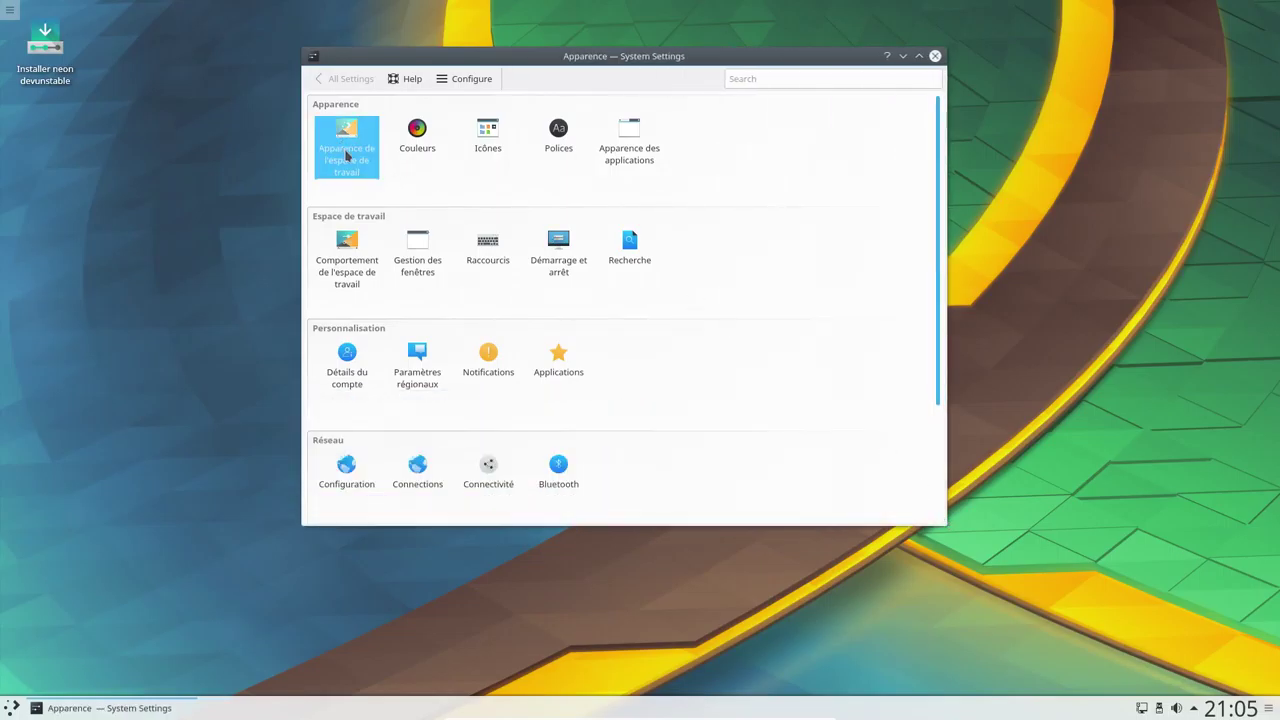
click(370, 156)
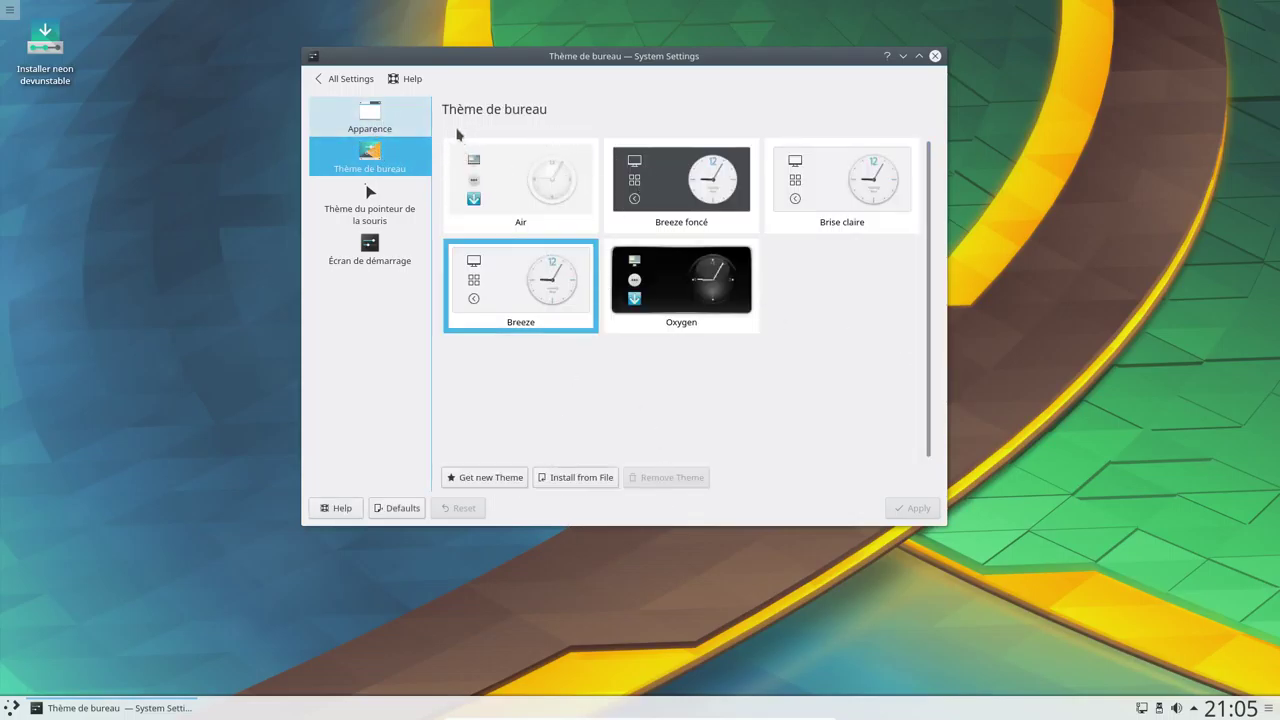
click(424, 123)
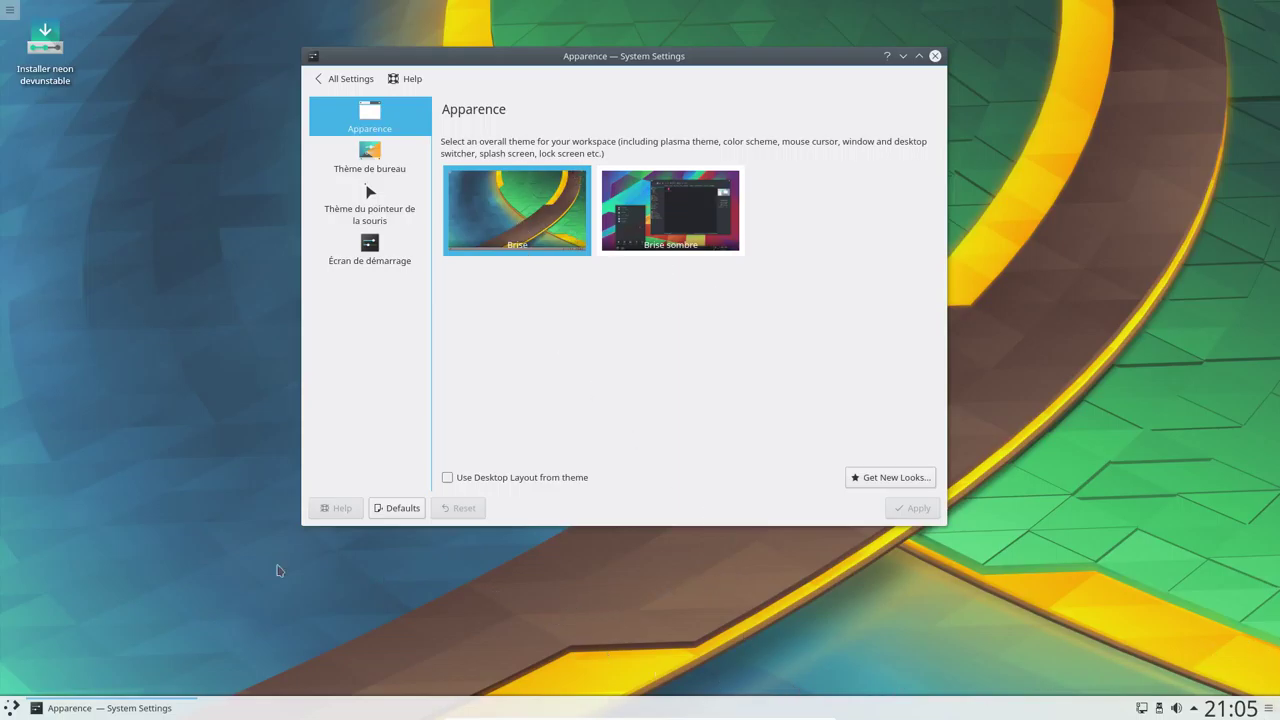
Open the Dolphin file manager and arrange its window so it overlaps System Settings only partly
click(7, 710)
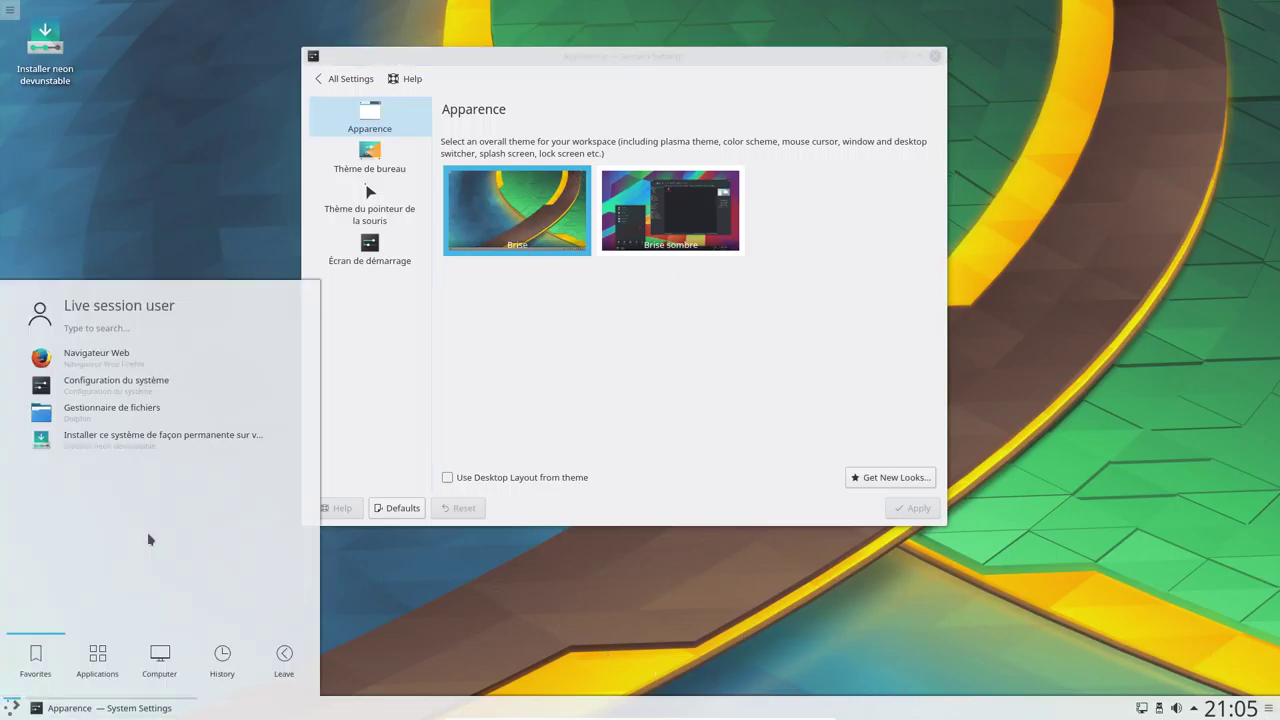
click(110, 420)
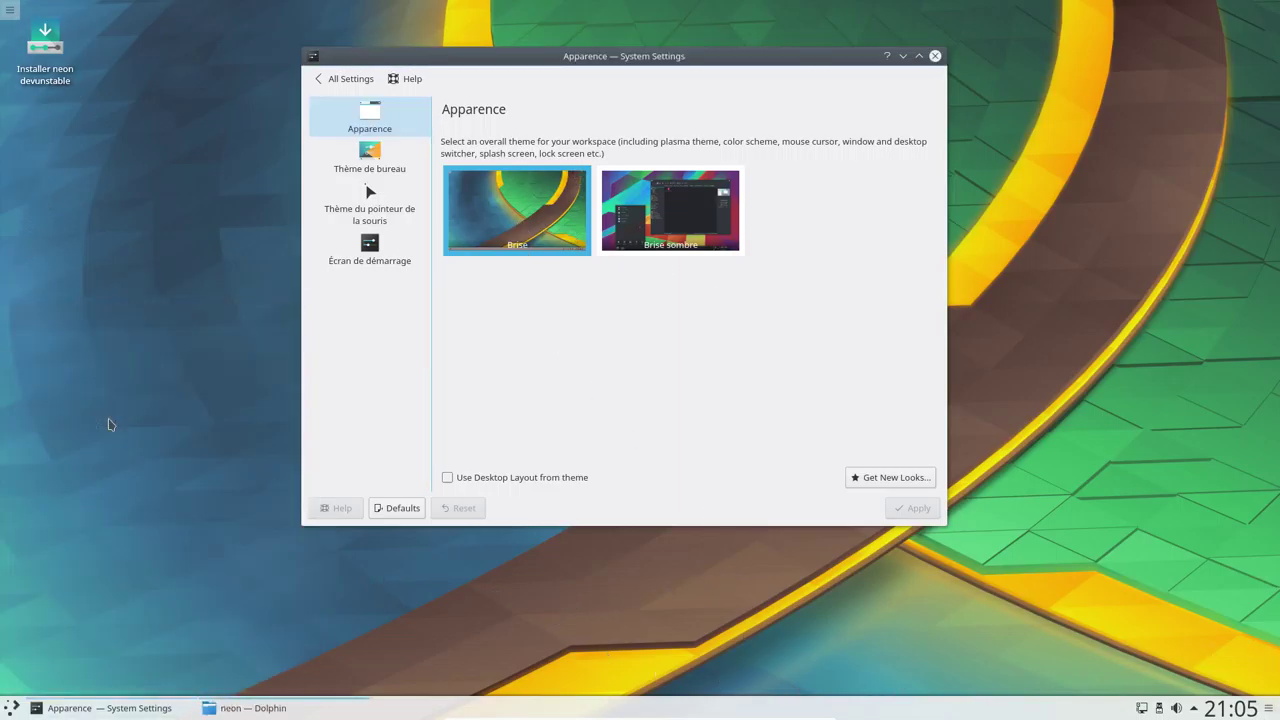
right_click(240, 706)
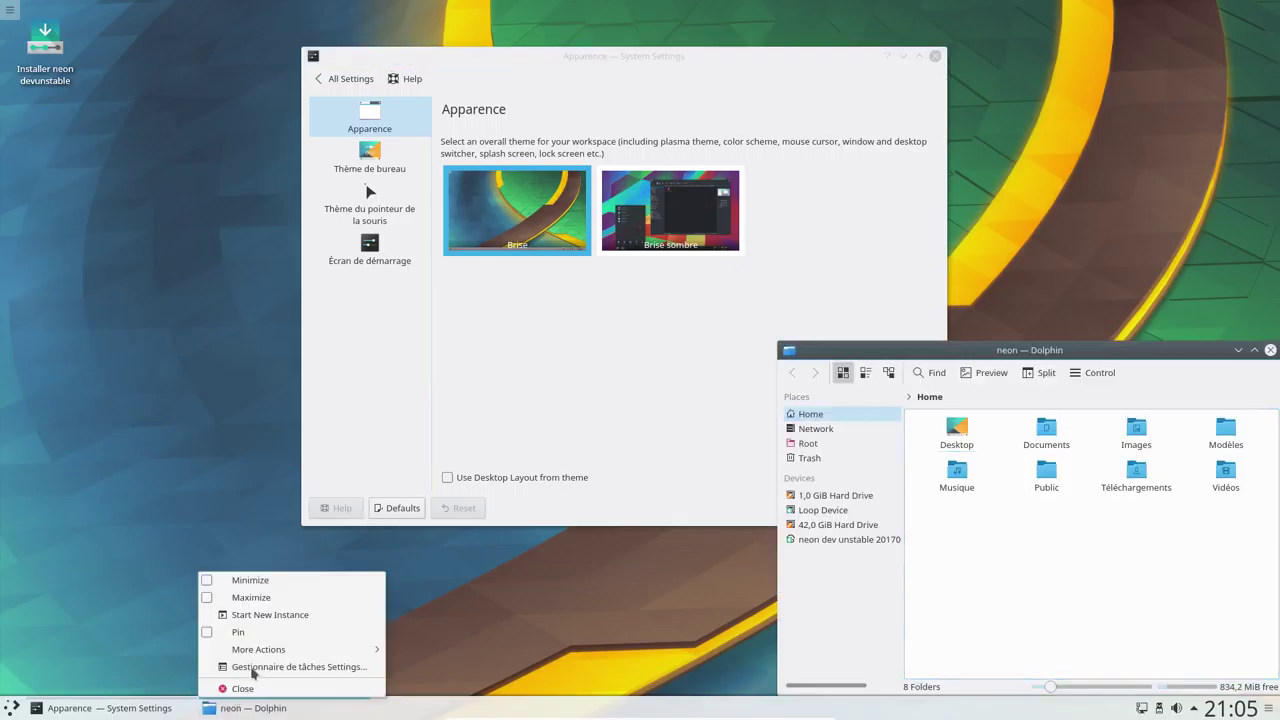
click(273, 637)
drag(961, 353, 399, 103)
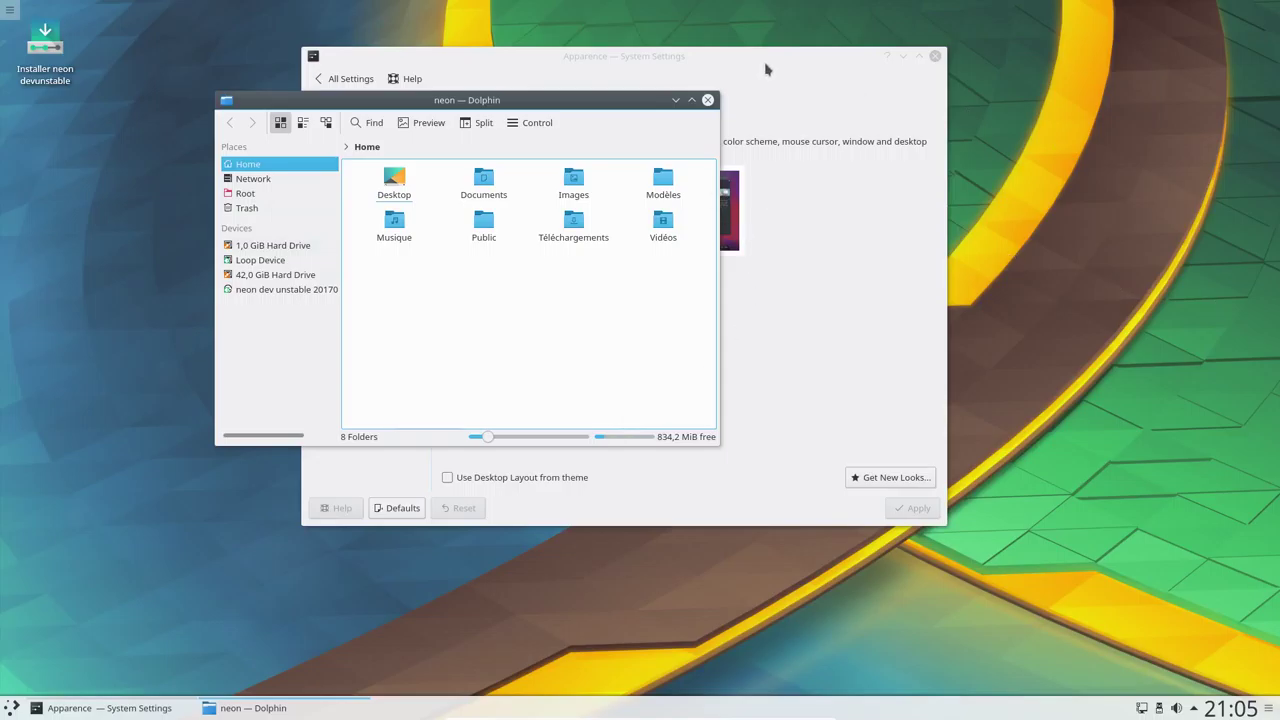
drag(900, 66, 1168, 73)
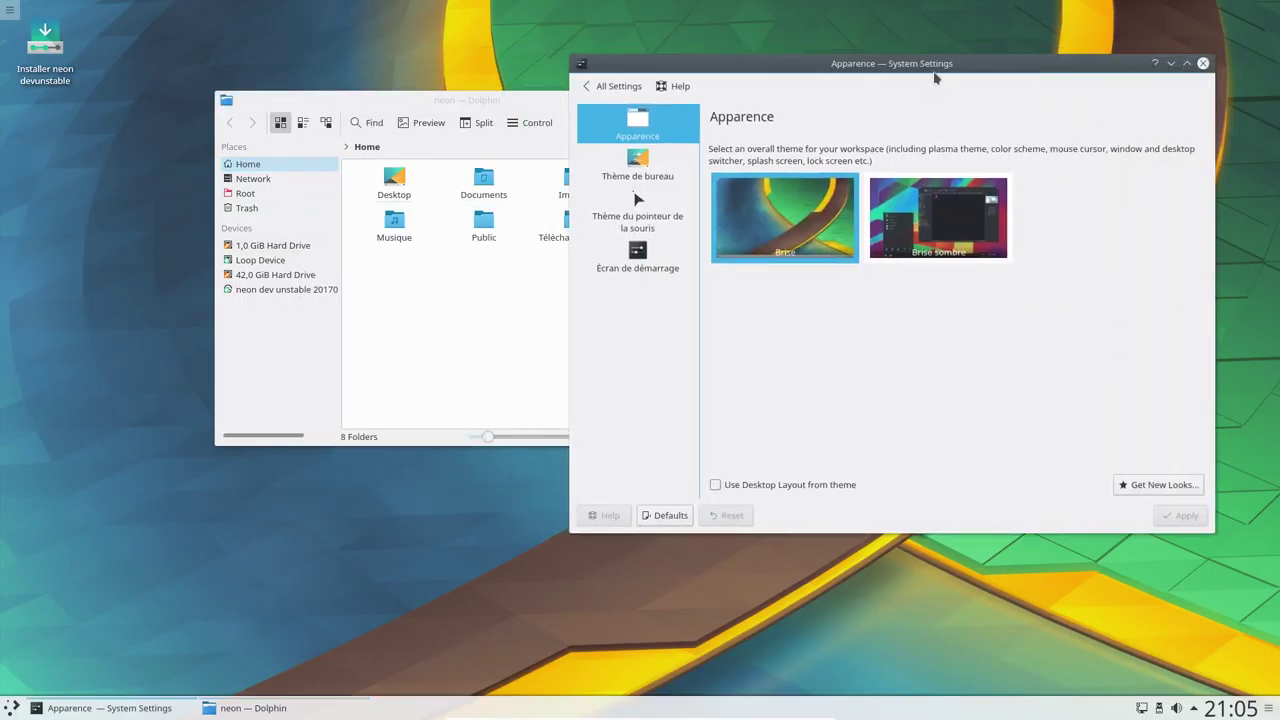
drag(935, 72, 790, 55)
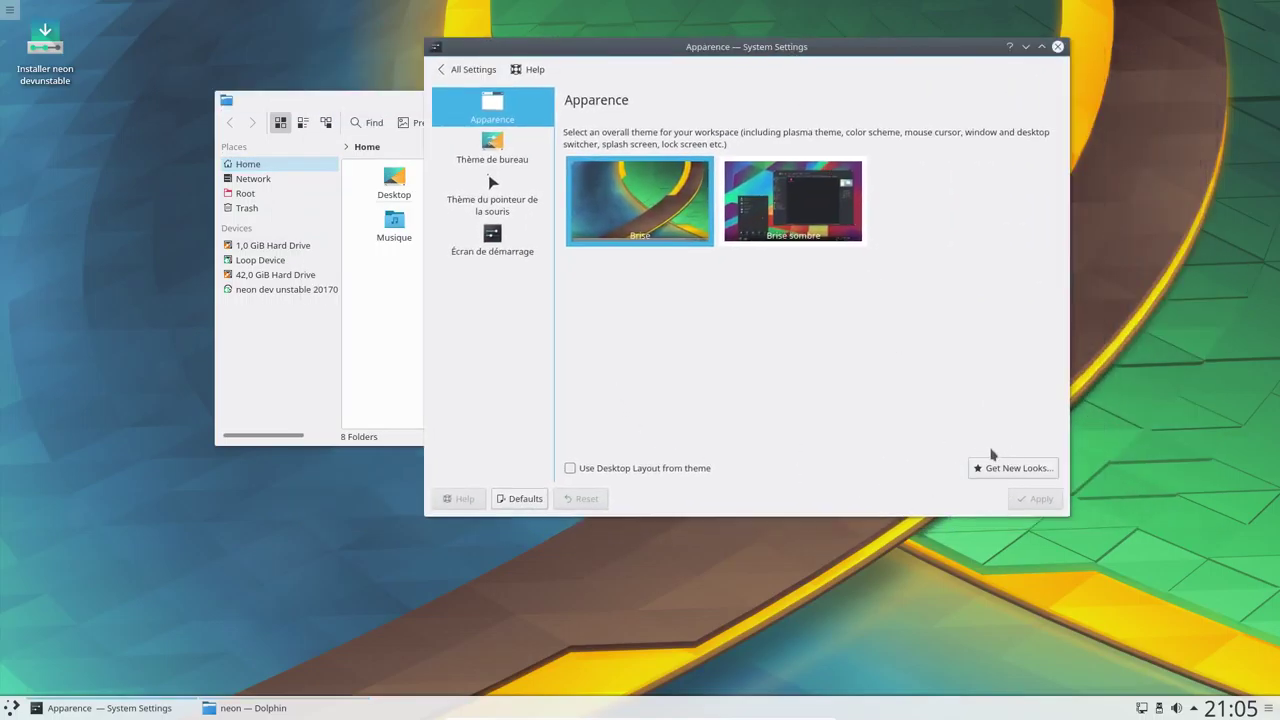
Download and install the United and KShell look and feel packages, and close the add-on installer
click(993, 467)
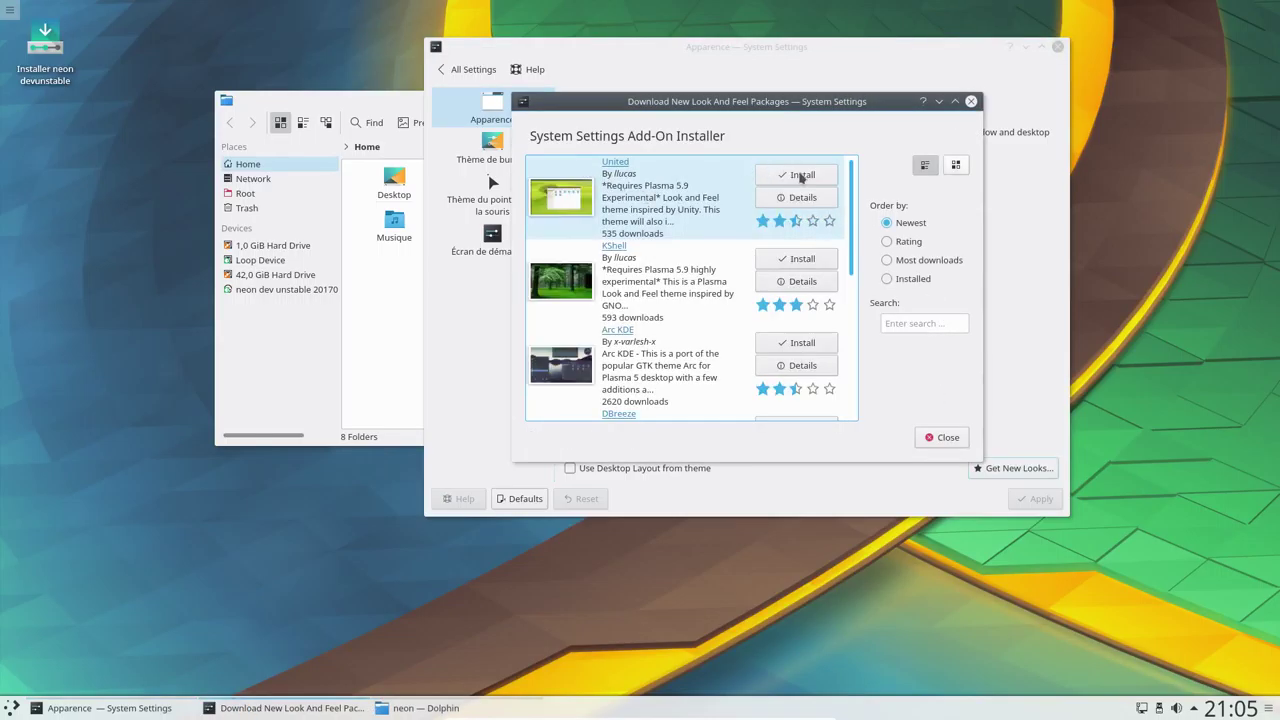
click(802, 176)
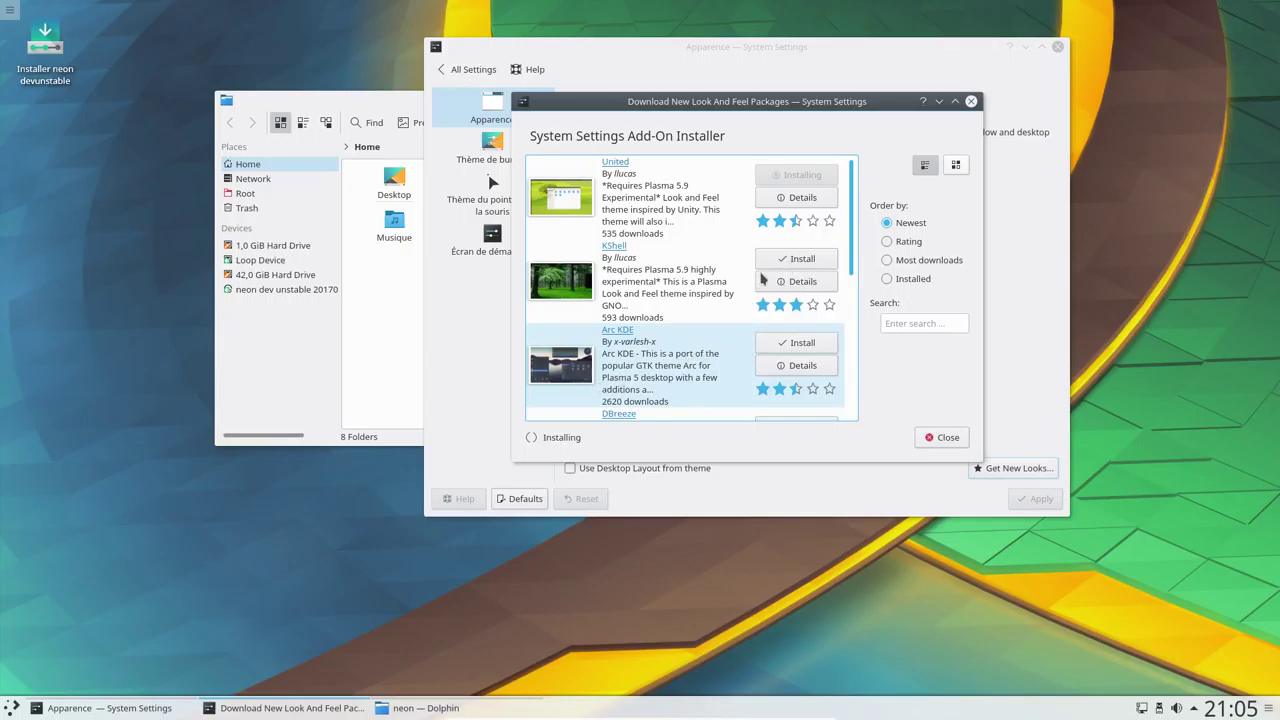
click(802, 258)
drag(709, 106, 370, 110)
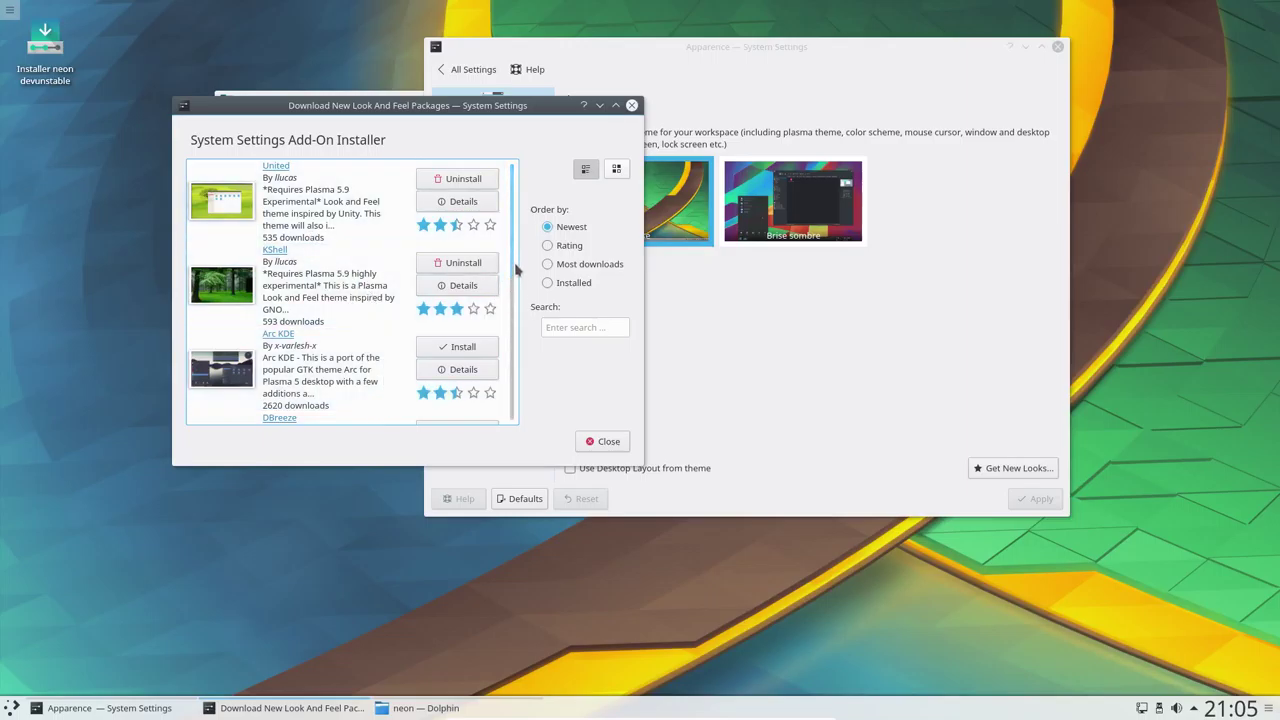
scroll(518, 290, down, 2)
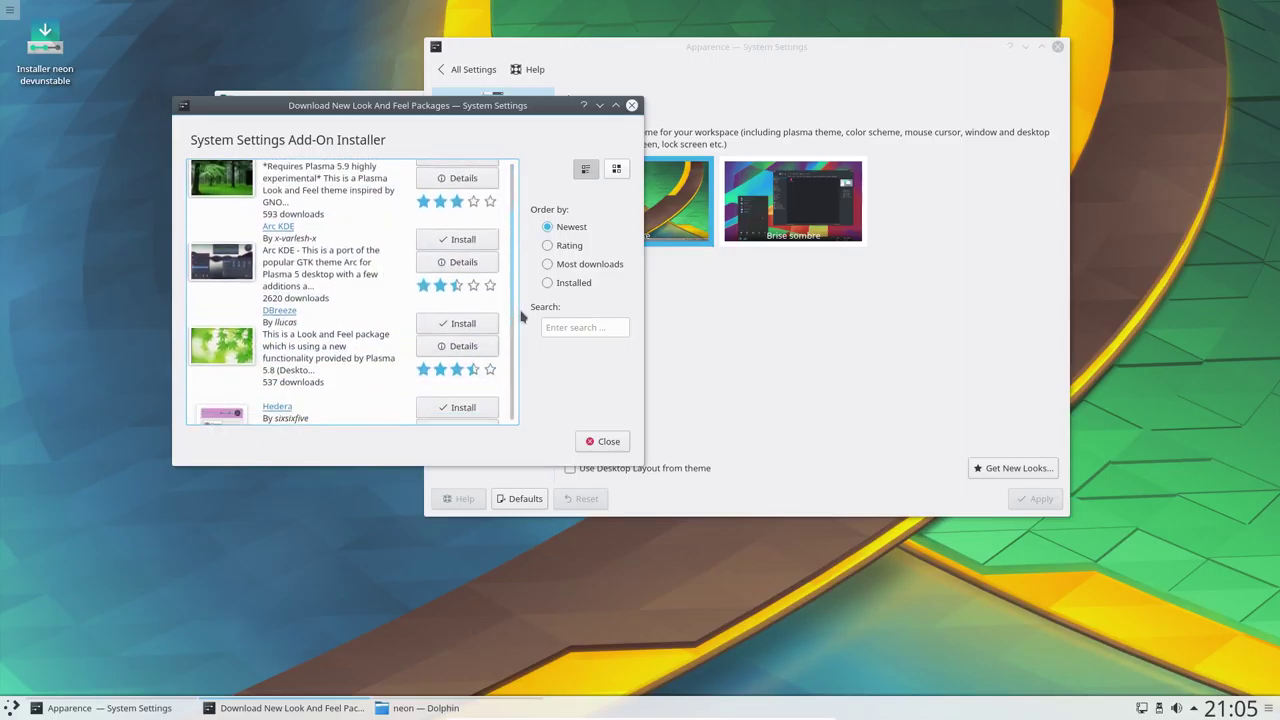
scroll(518, 330, down, 5)
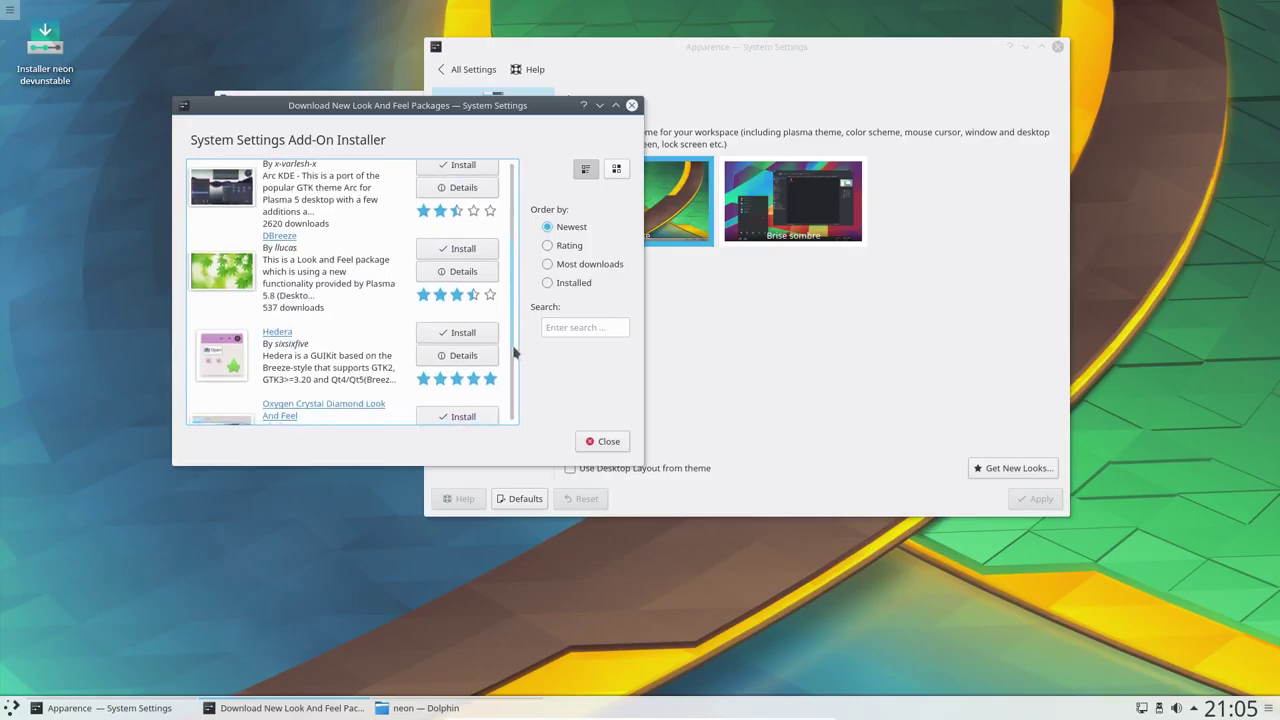
drag(513, 393, 511, 220)
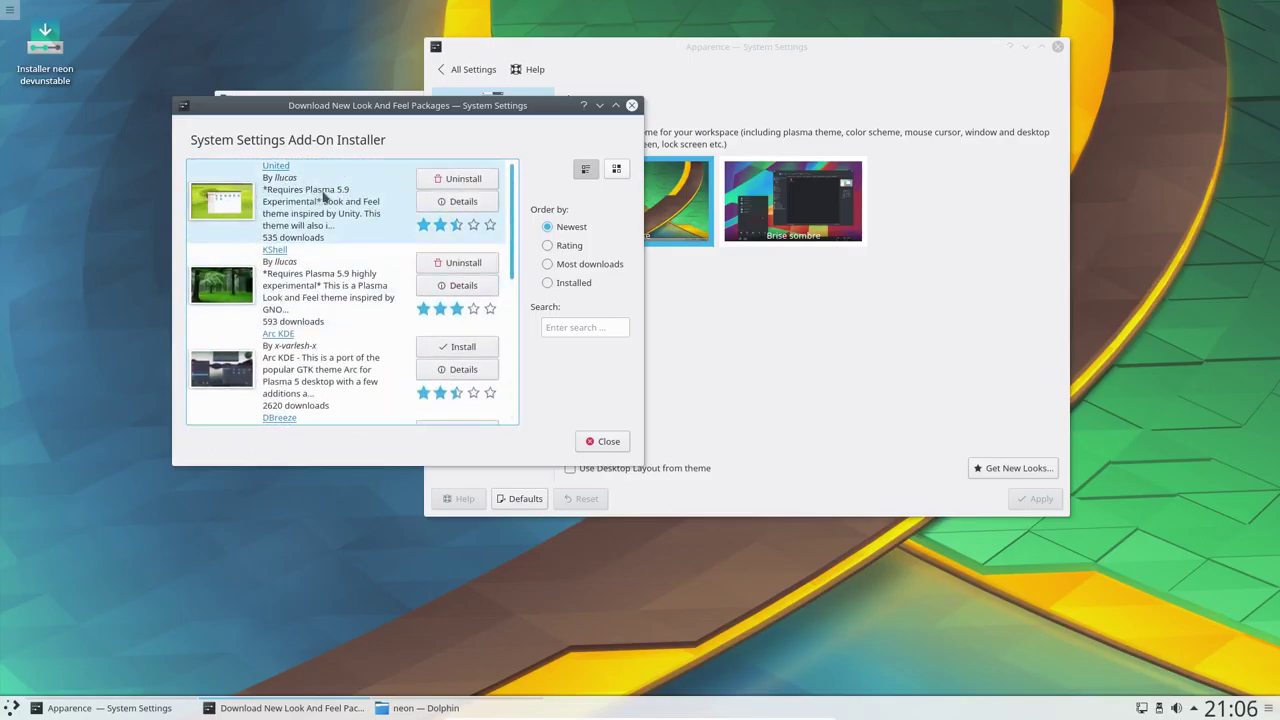
click(609, 441)
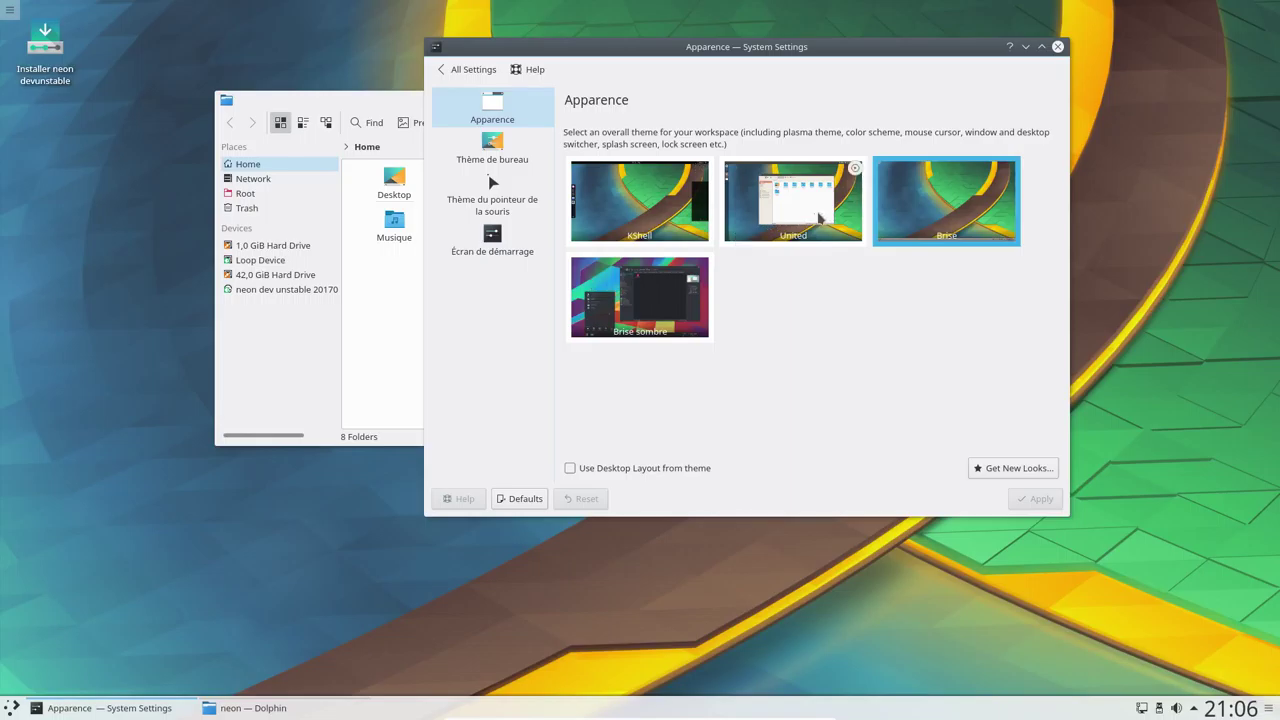
Apply the United theme together with its desktop layout
click(810, 215)
click(571, 469)
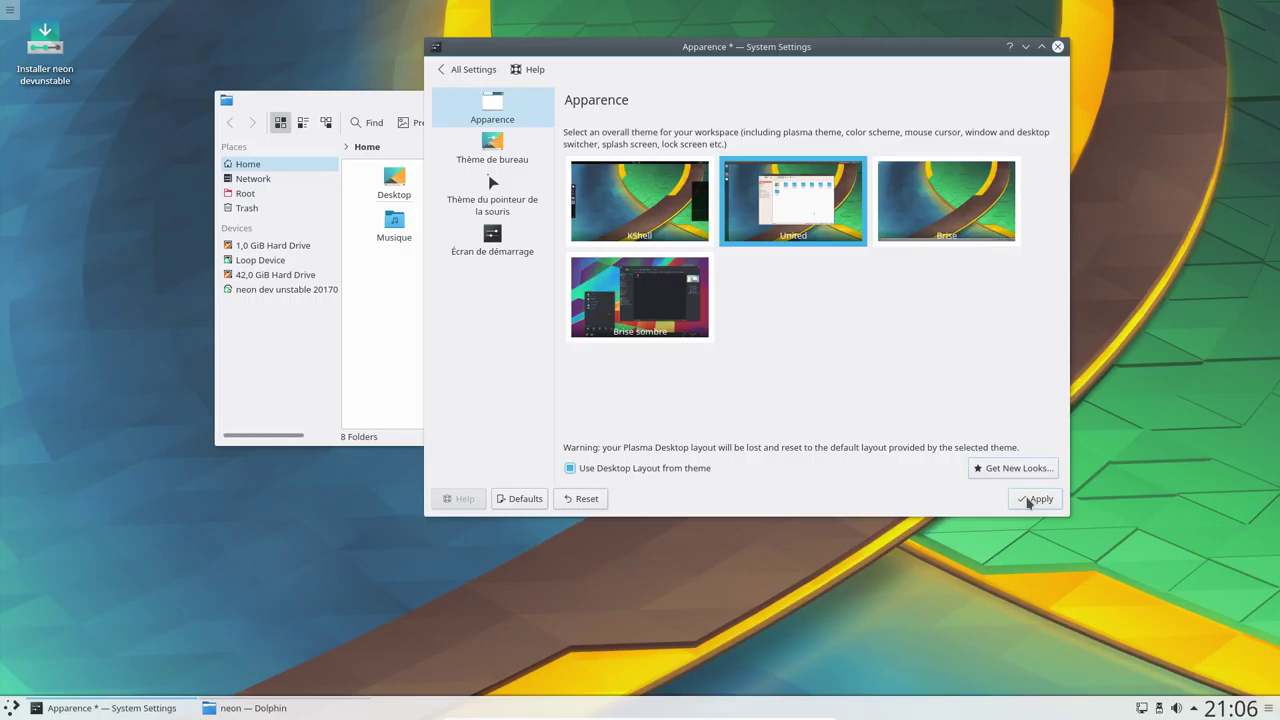
click(1033, 499)
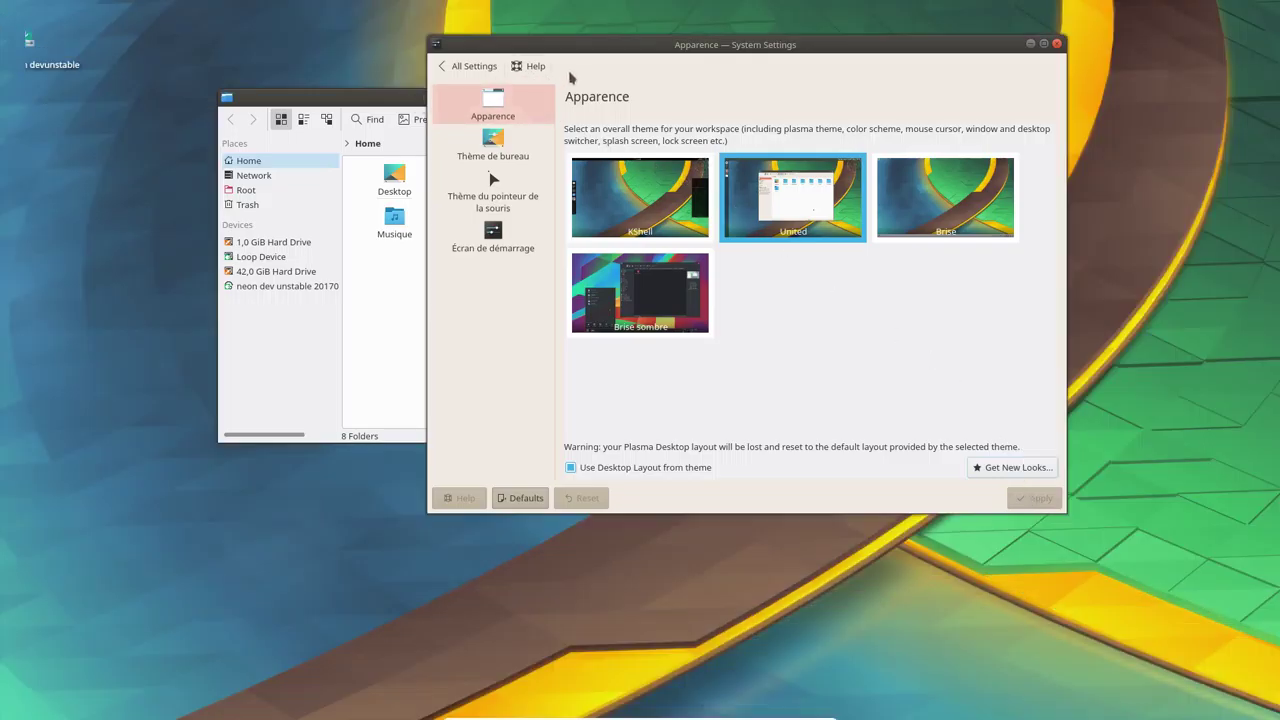
Separate the System Settings and Dolphin windows on the desktop and close Dolphin
drag(614, 45, 741, 102)
drag(404, 100, 281, 160)
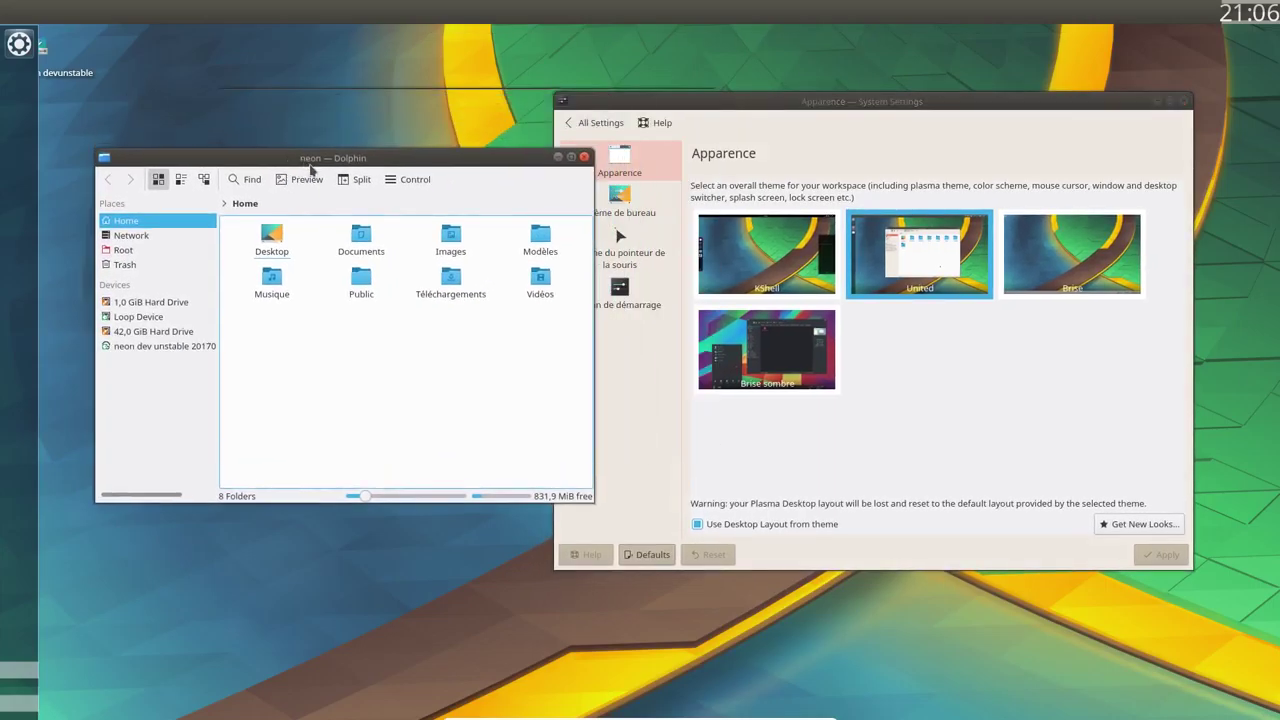
click(585, 159)
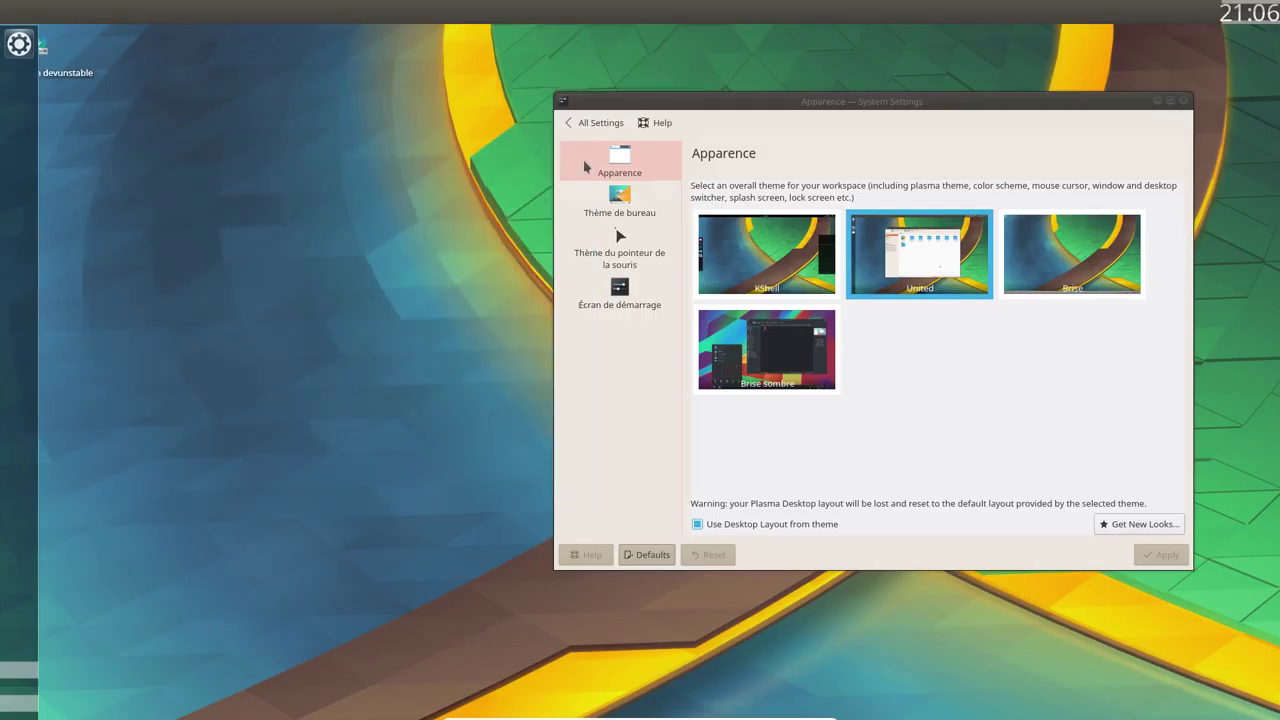
Open the full-screen application launcher to check it and close it again
click(20, 45)
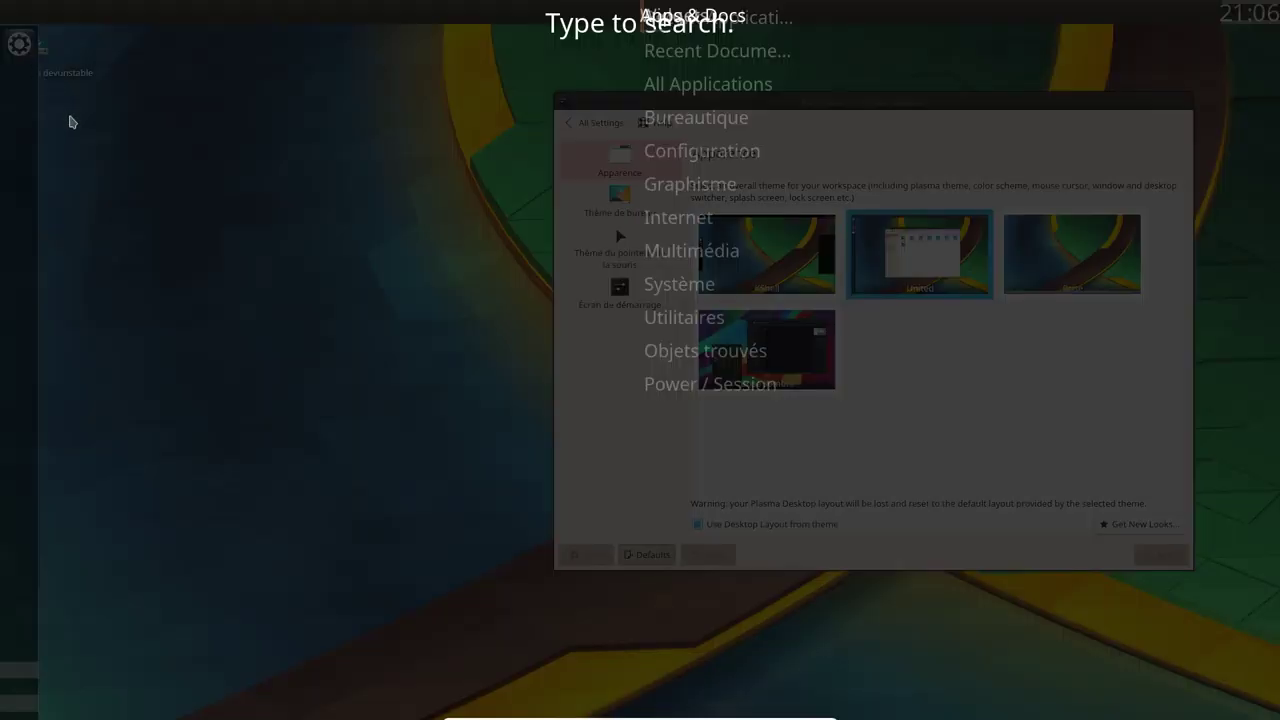
click(22, 46)
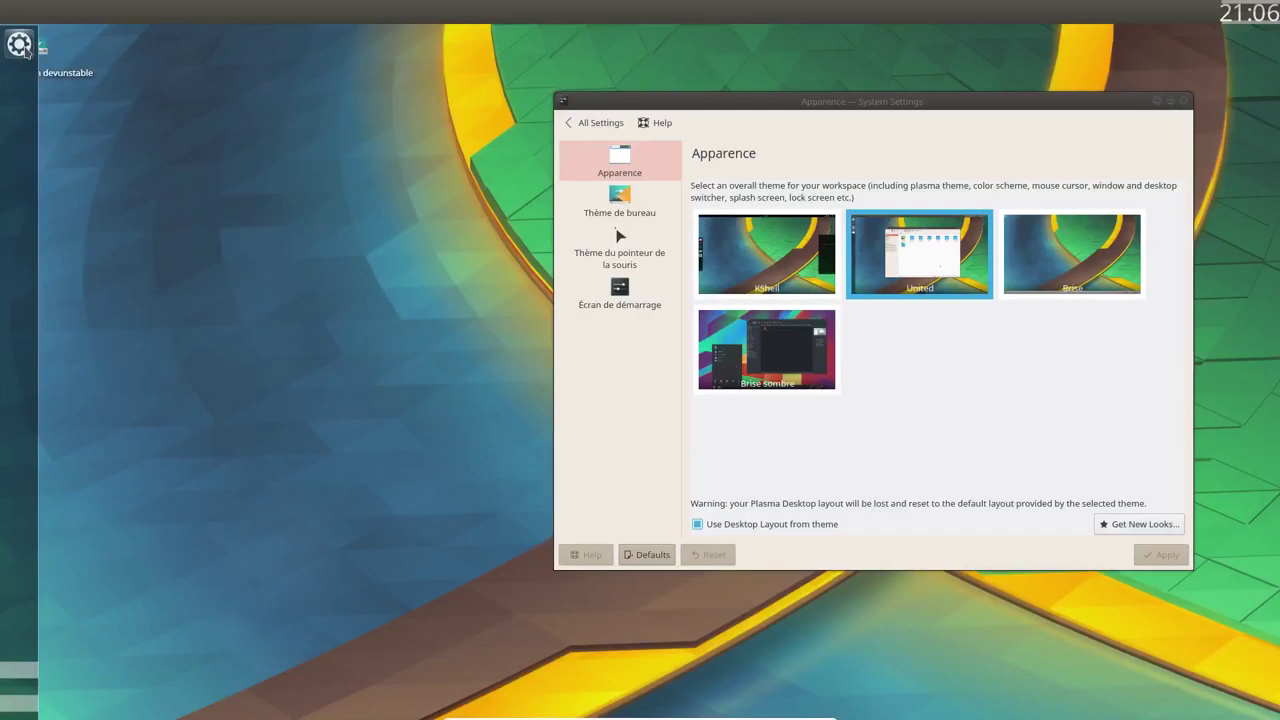
click(773, 527)
click(22, 44)
Reapply the United theme with its desktop layout still enabled
click(928, 288)
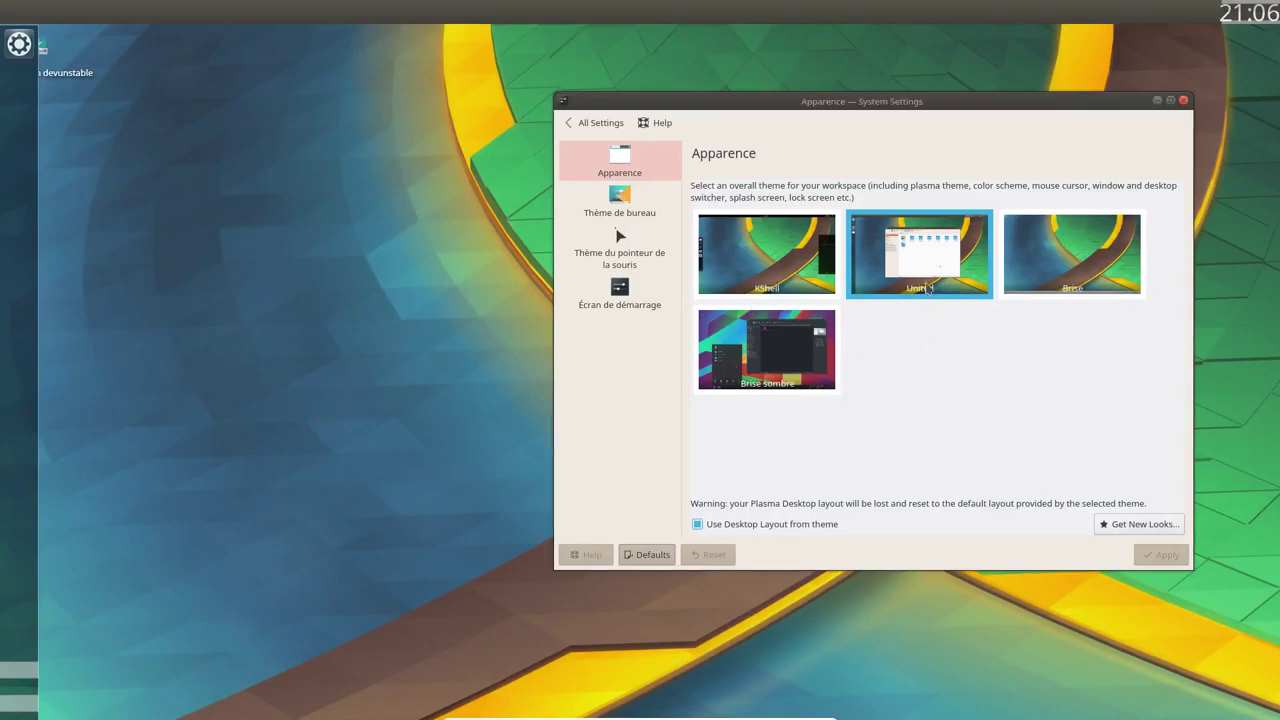
click(760, 529)
click(762, 529)
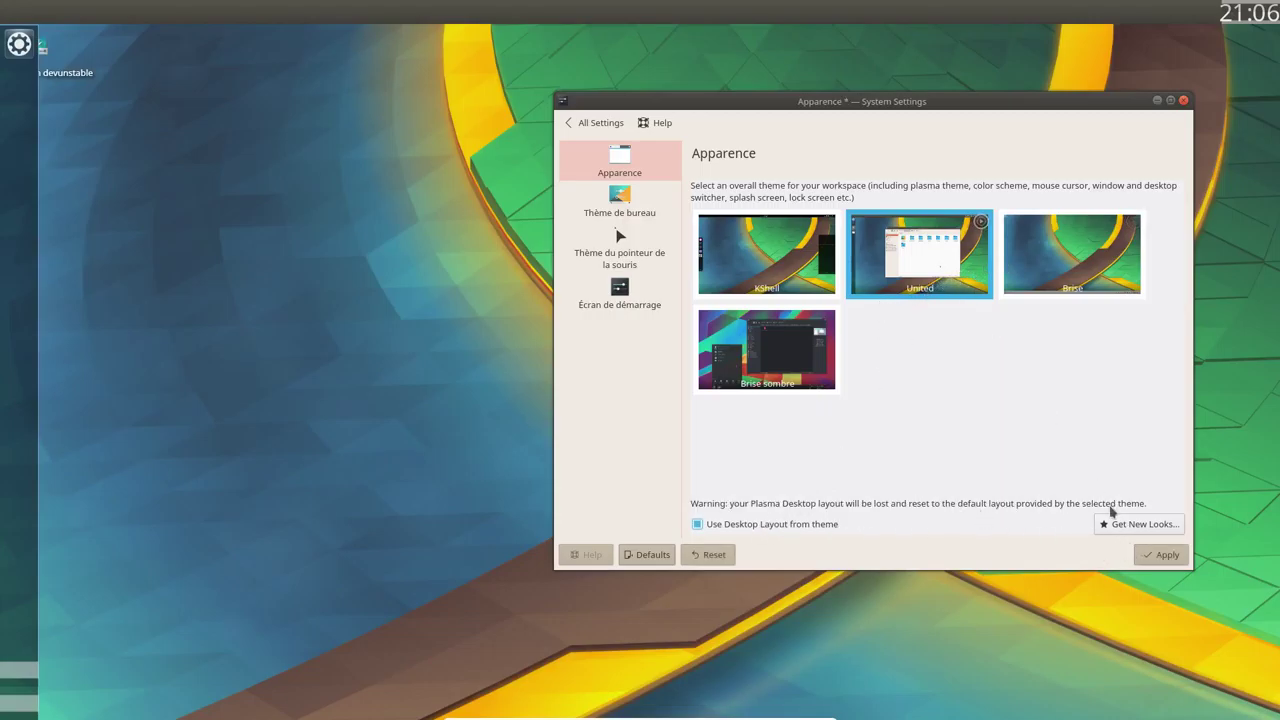
click(1162, 555)
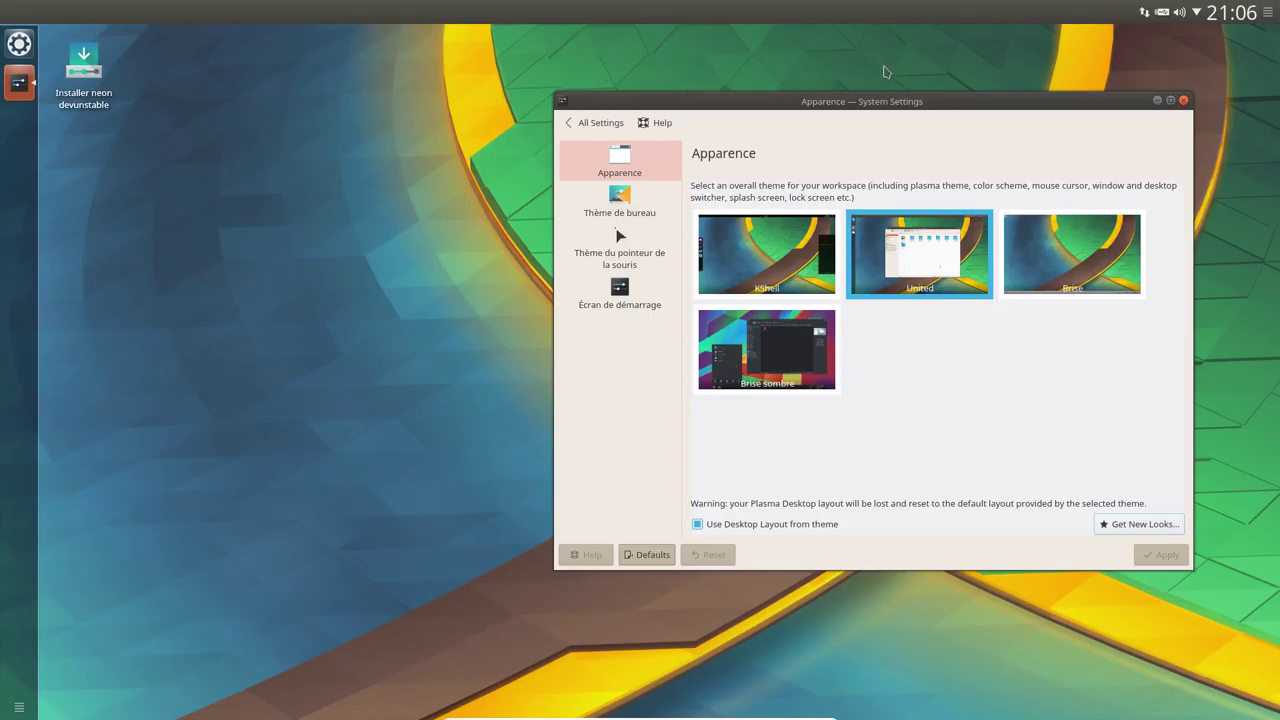
Open the month calendar from the clock to view it and close it again
click(1238, 12)
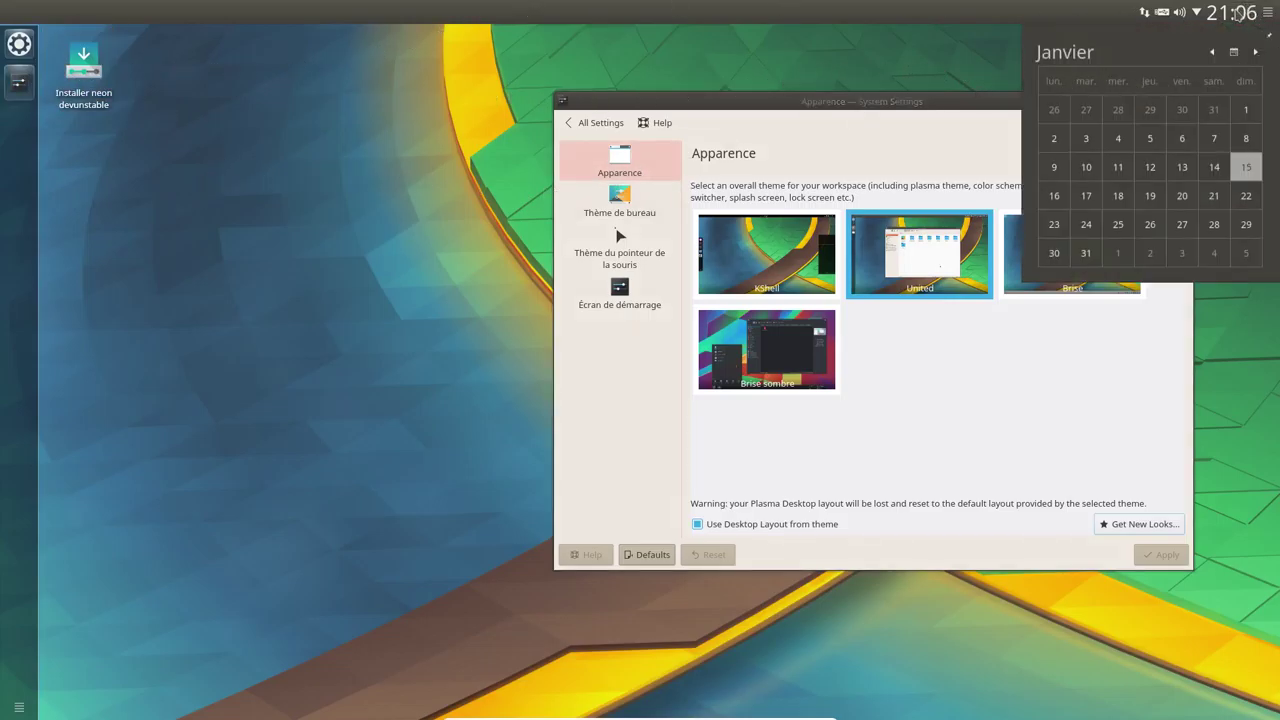
click(1238, 12)
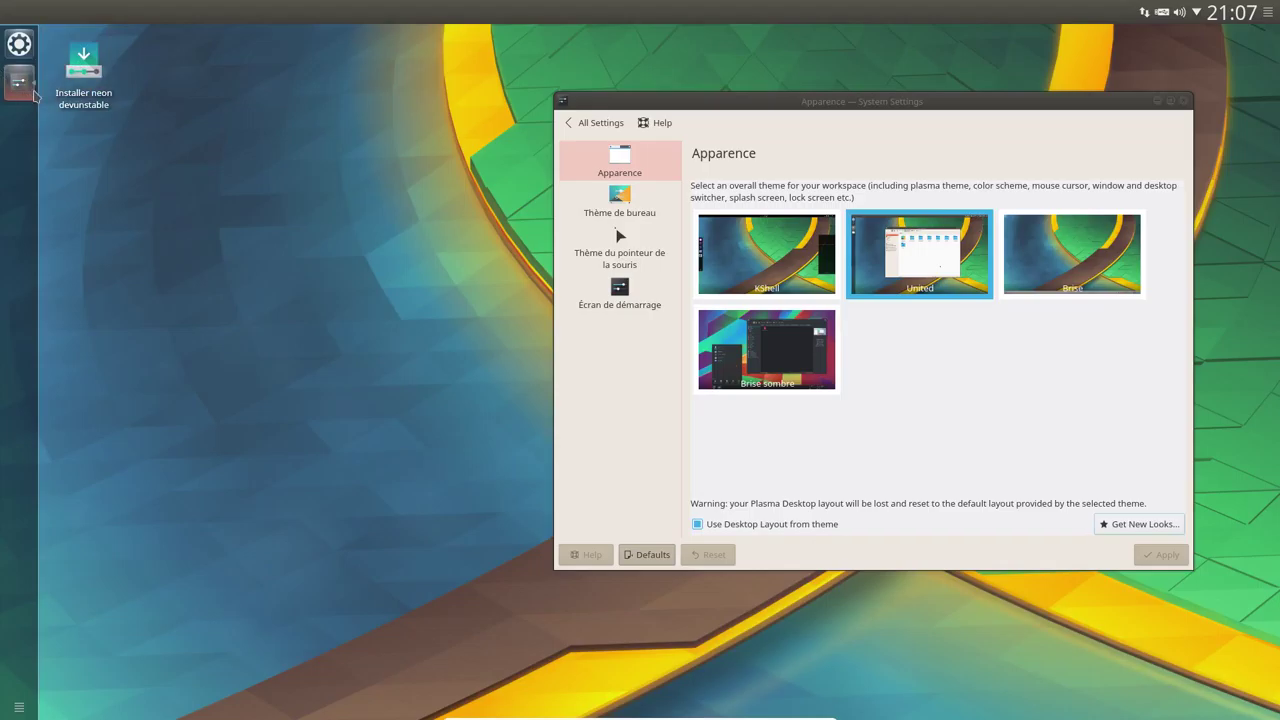
Examine the full-screen launcher's application categories and its alternative widgets without switching to another one
click(29, 44)
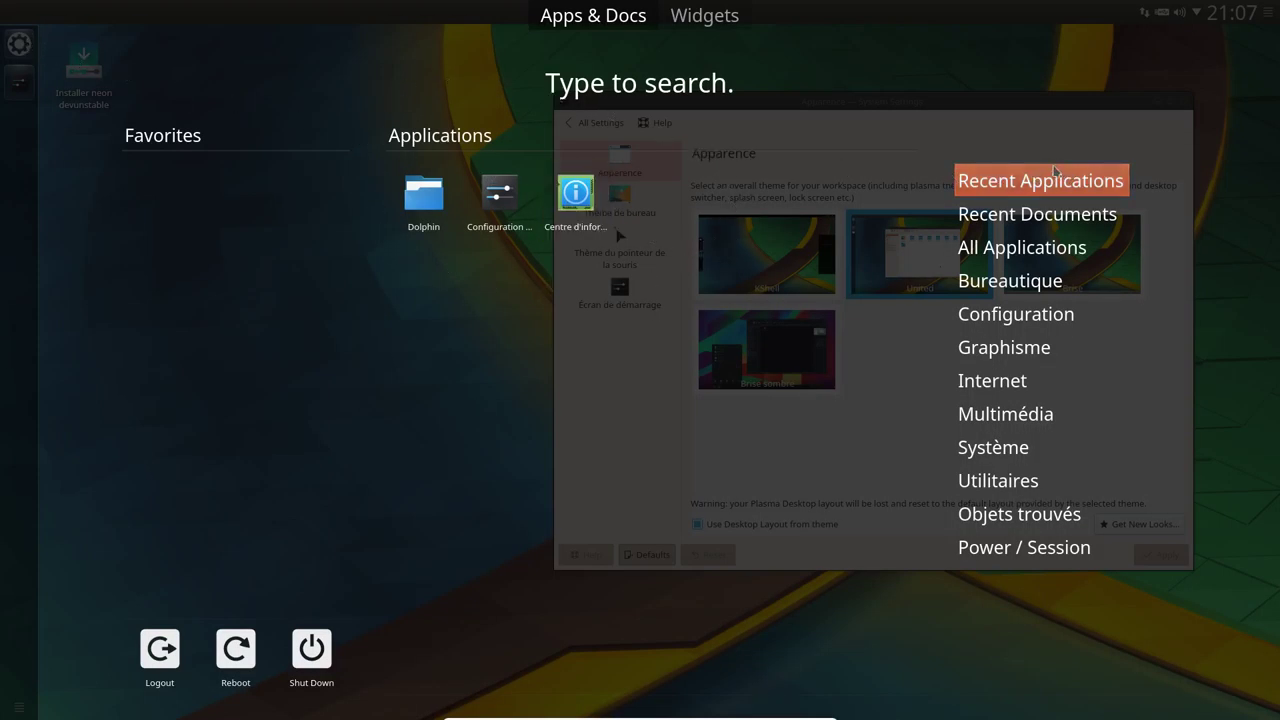
right_click(19, 72)
click(106, 95)
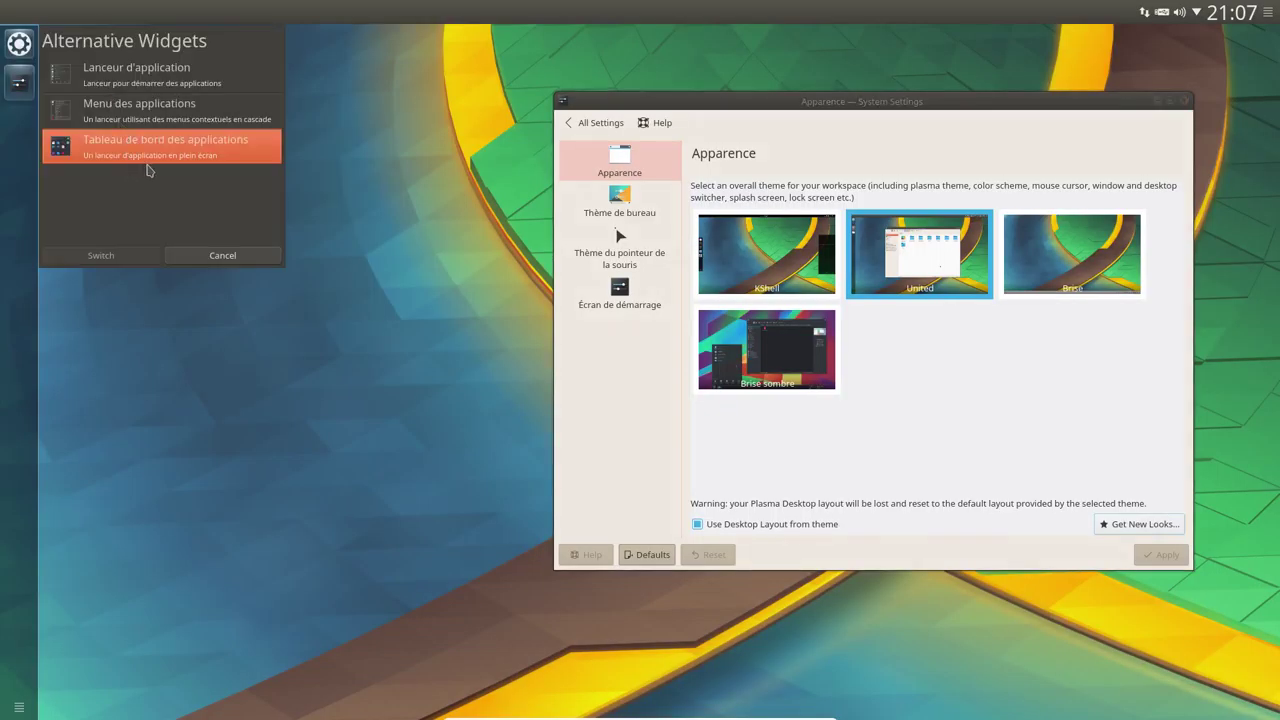
click(216, 256)
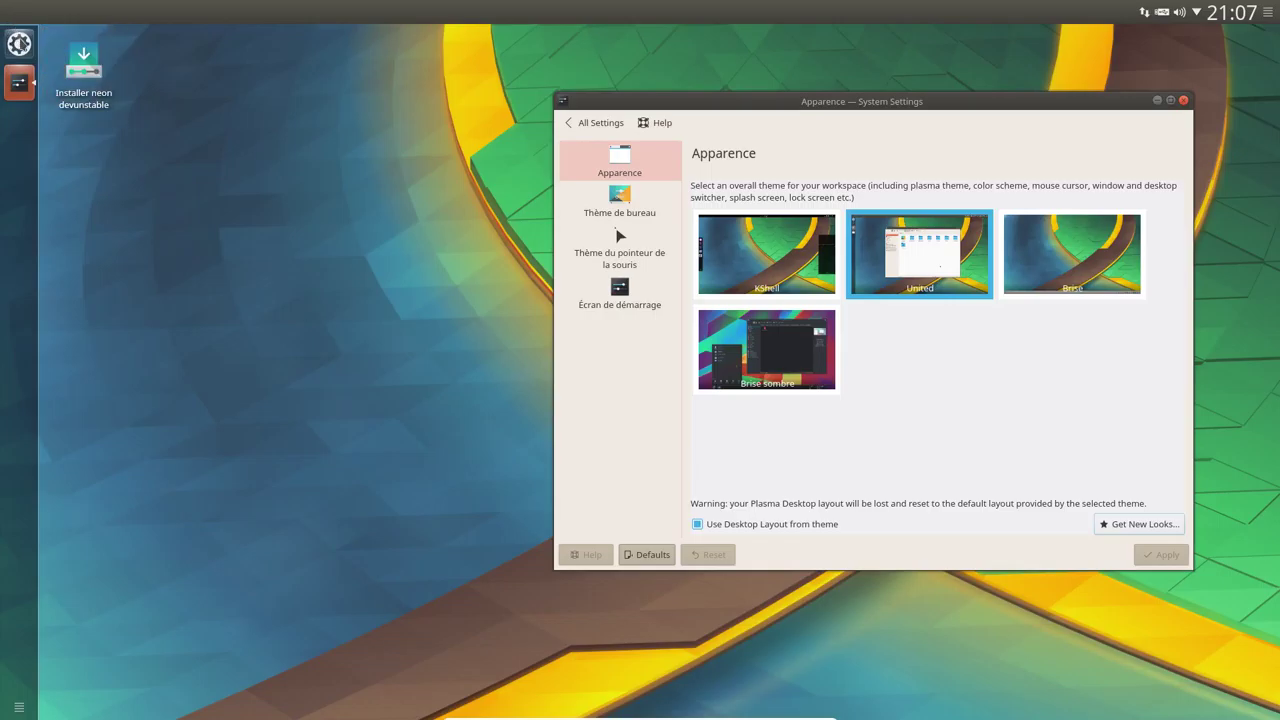
click(19, 44)
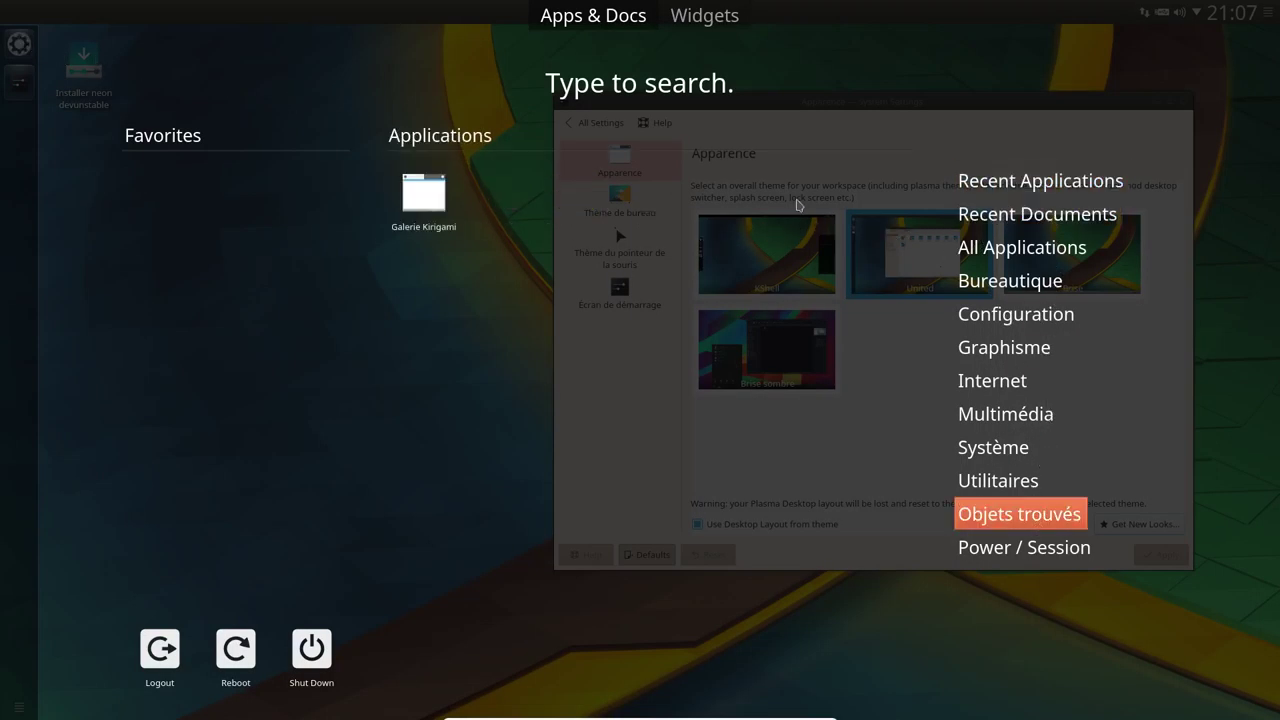
Launch Dolphin from the full-screen launcher's recent applications, reposition its window to view it under the United theme, and close it
click(28, 50)
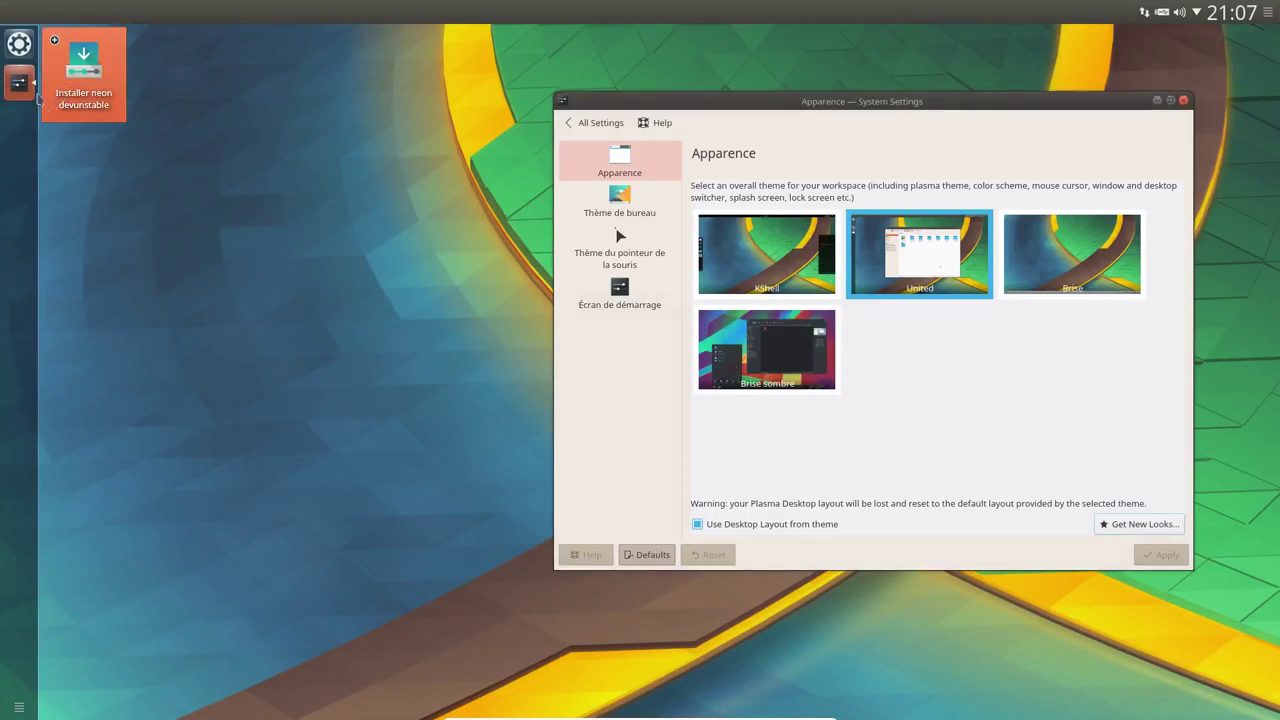
click(19, 44)
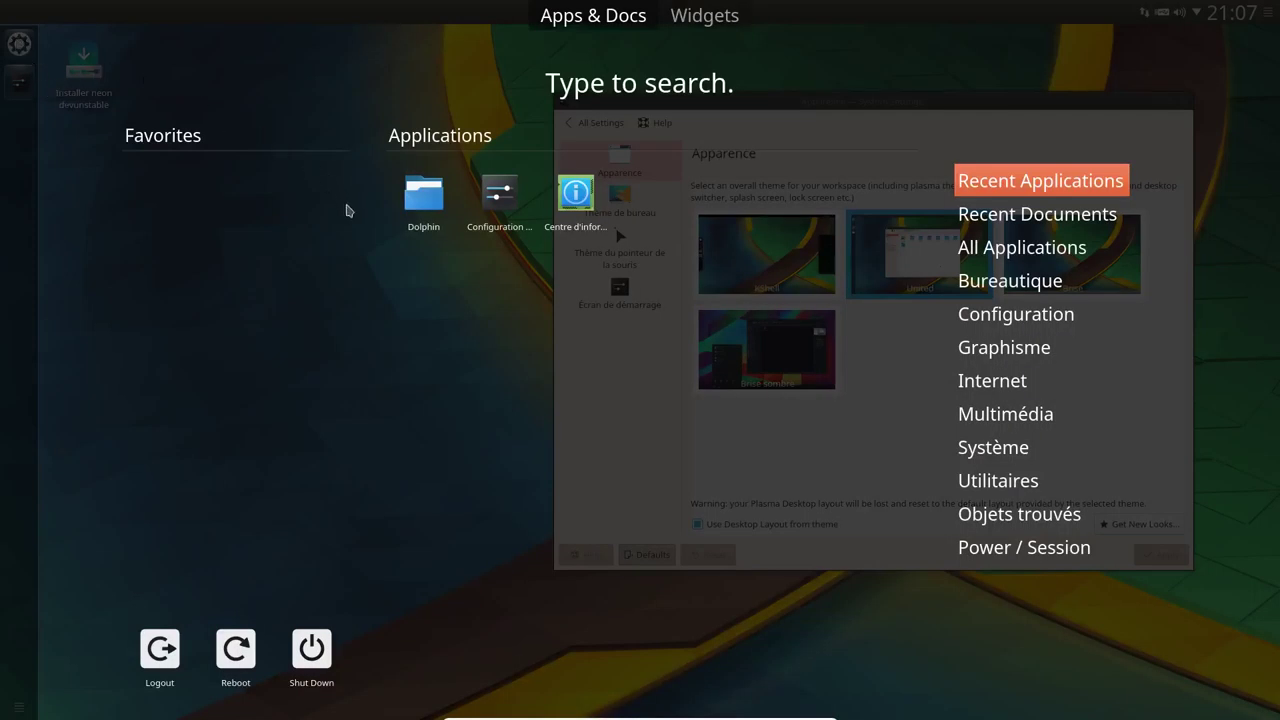
drag(430, 216, 440, 217)
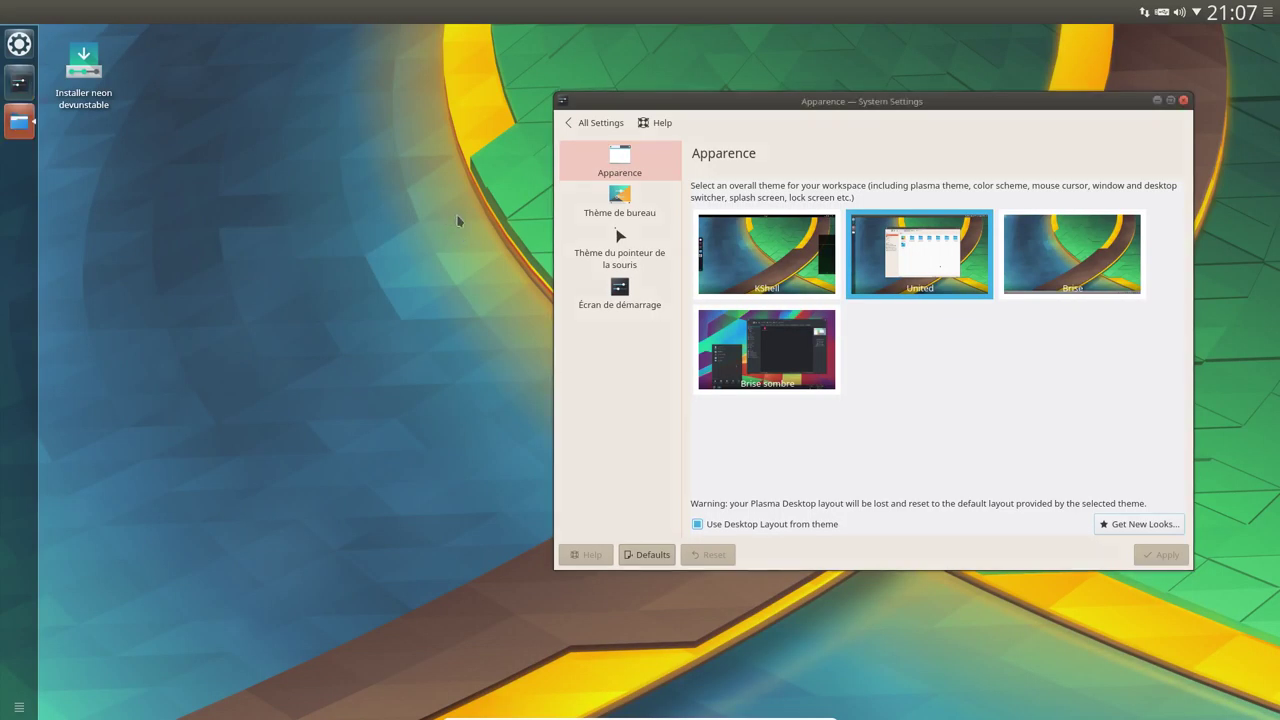
drag(323, 54, 371, 164)
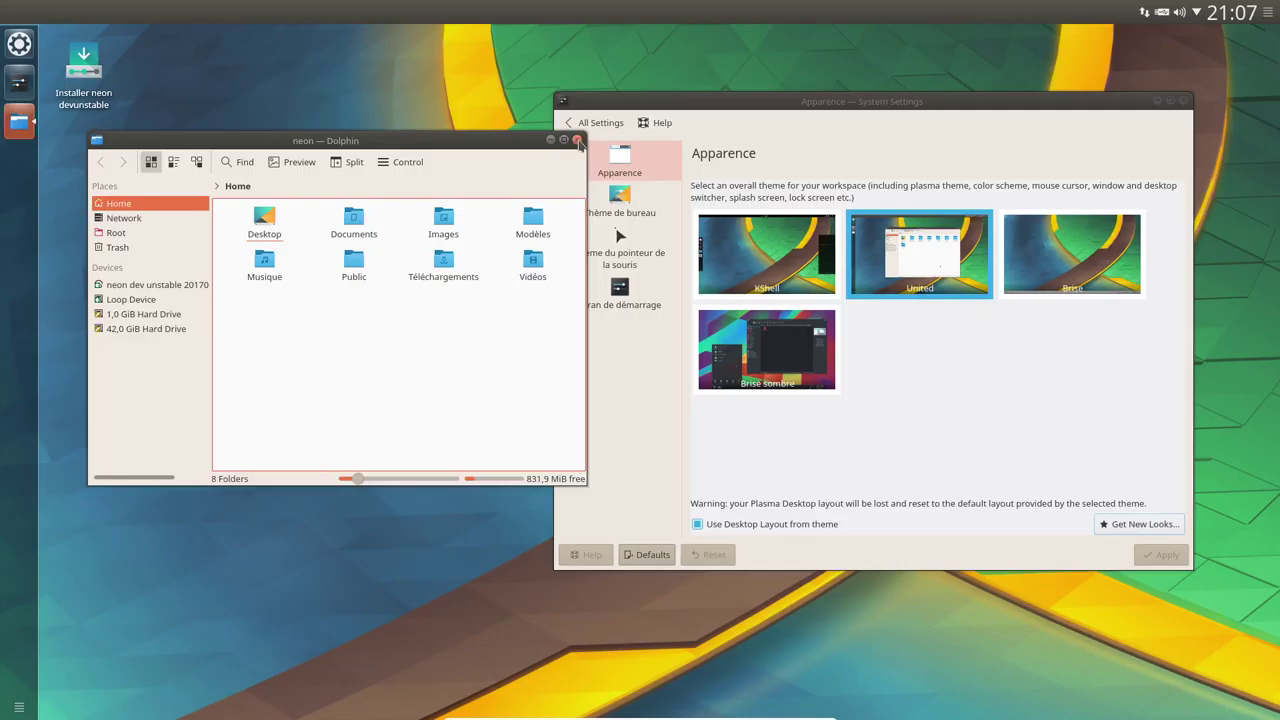
click(577, 139)
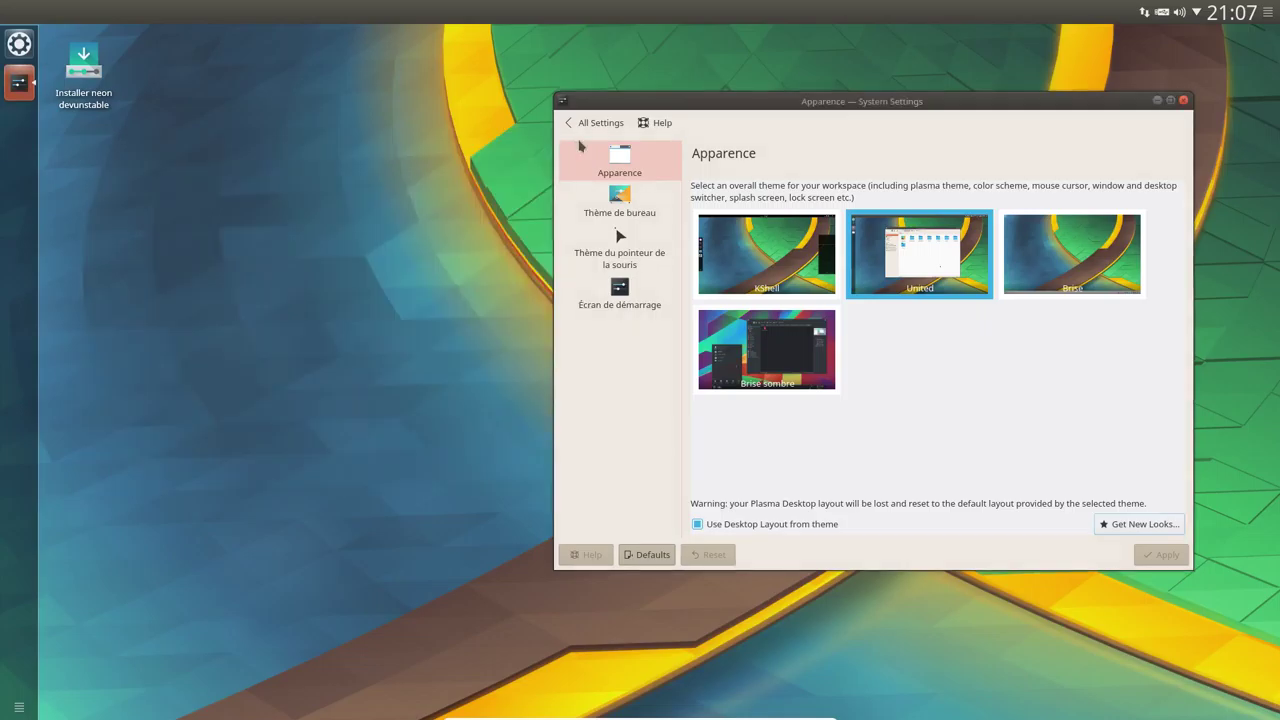
Apply the KShell look and feel theme with its desktop layout enabled
click(790, 280)
click(754, 527)
click(758, 528)
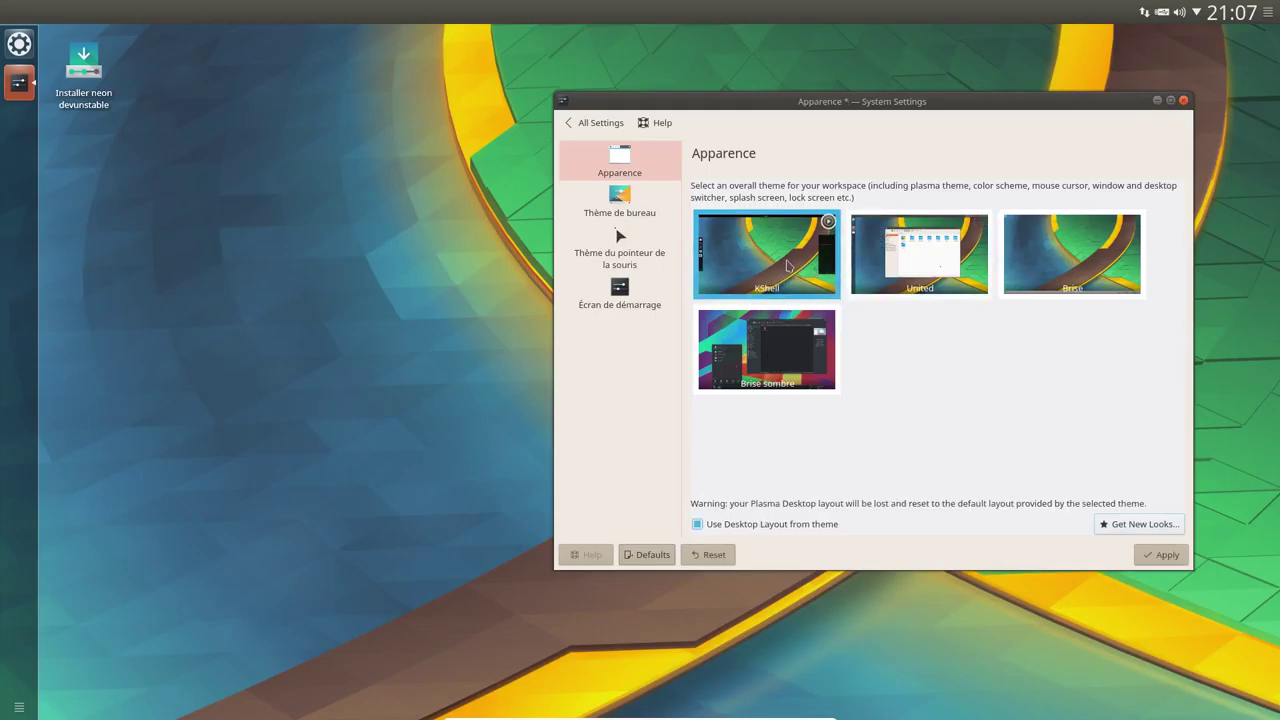
click(1160, 556)
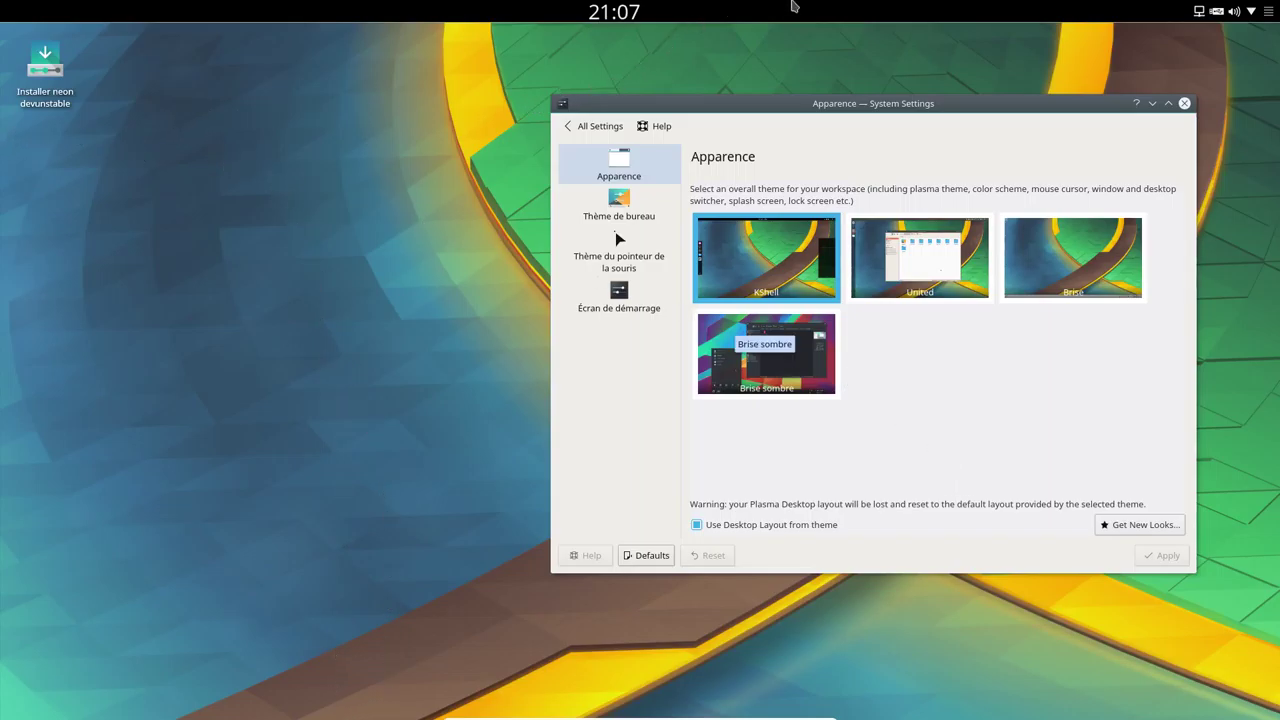
Open the top panel's editing controls to view them, dismiss the notifications, and leave panel editing
click(258, 262)
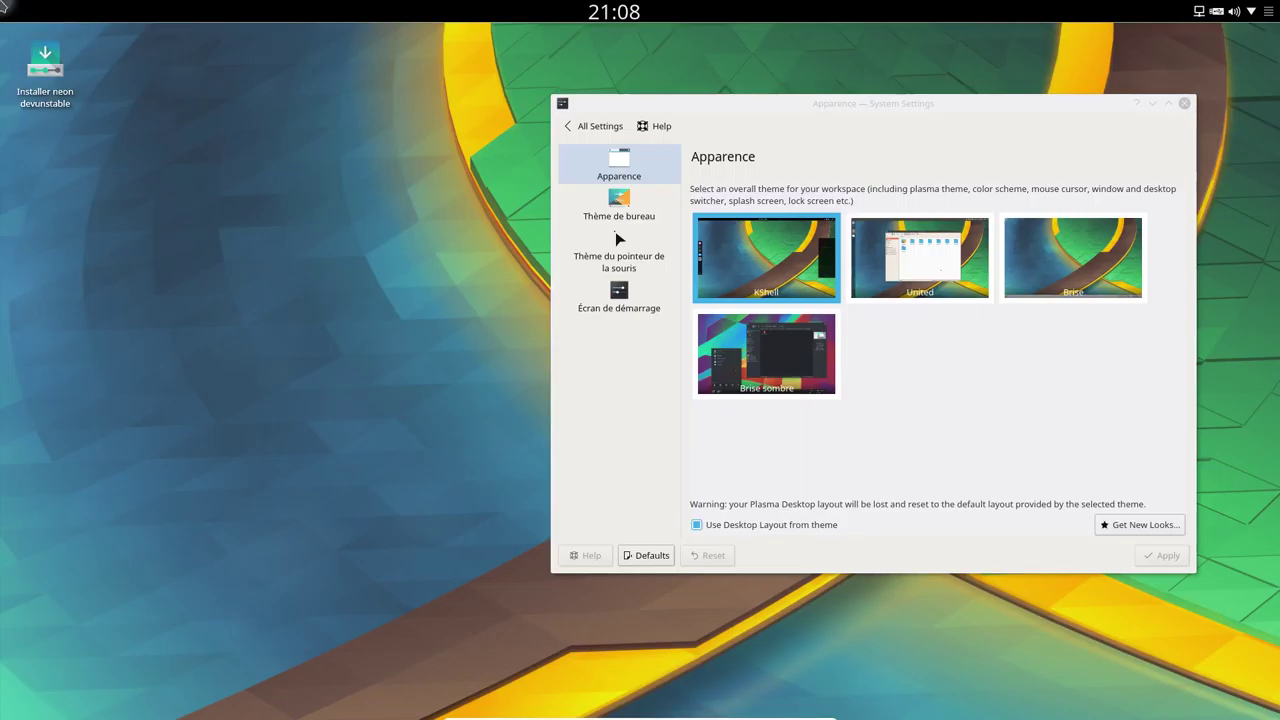
click(1272, 12)
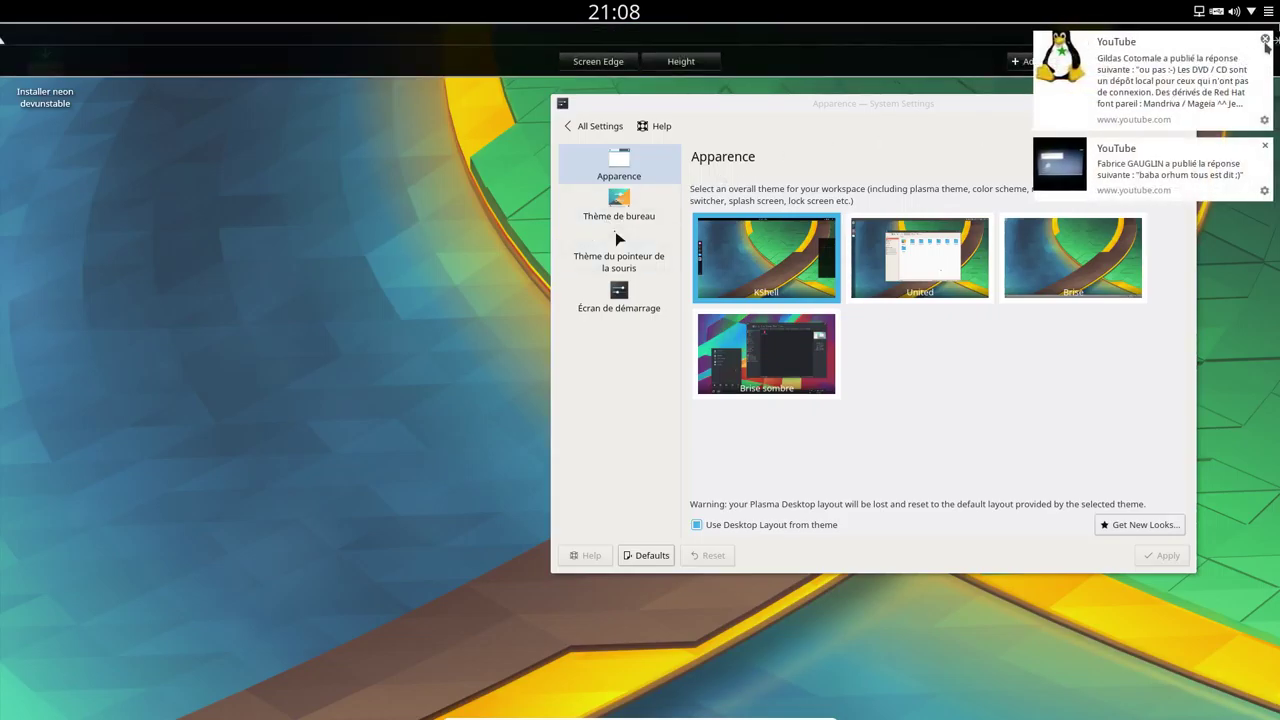
click(1265, 41)
click(1265, 41)
click(303, 326)
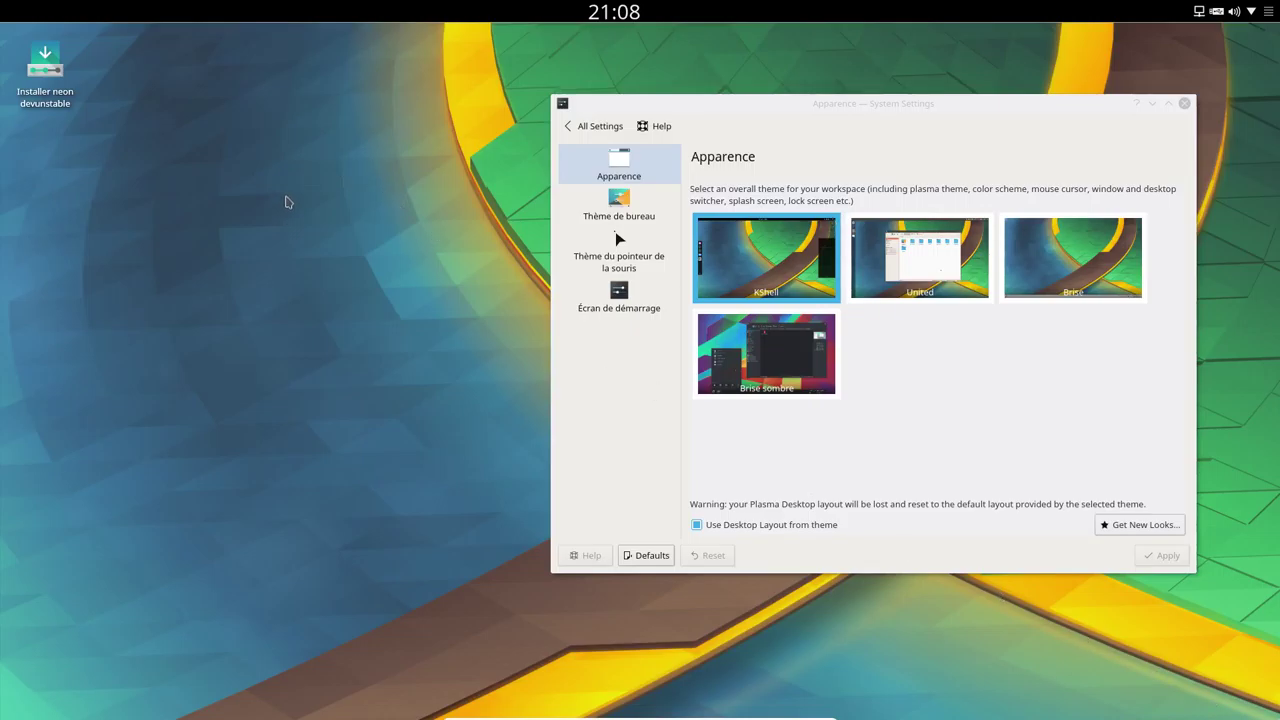
Reapply the KShell theme with its desktop layout still enabled
click(1157, 557)
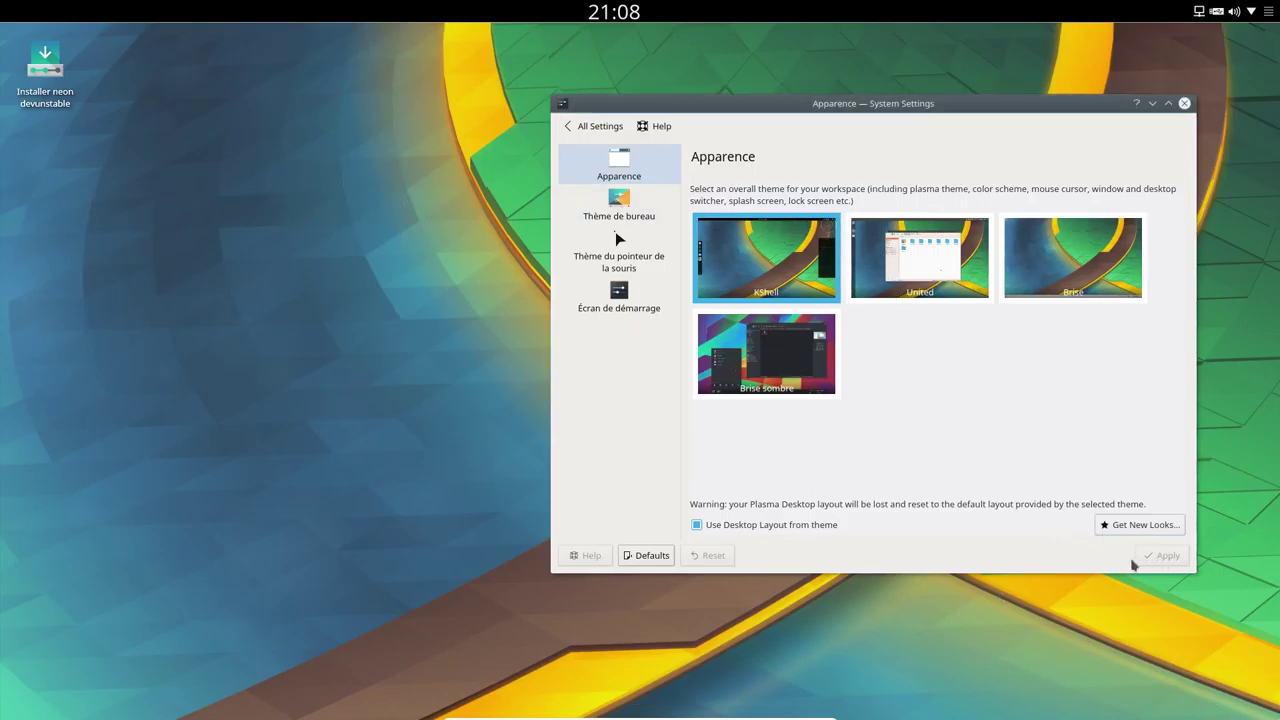
click(787, 525)
click(790, 527)
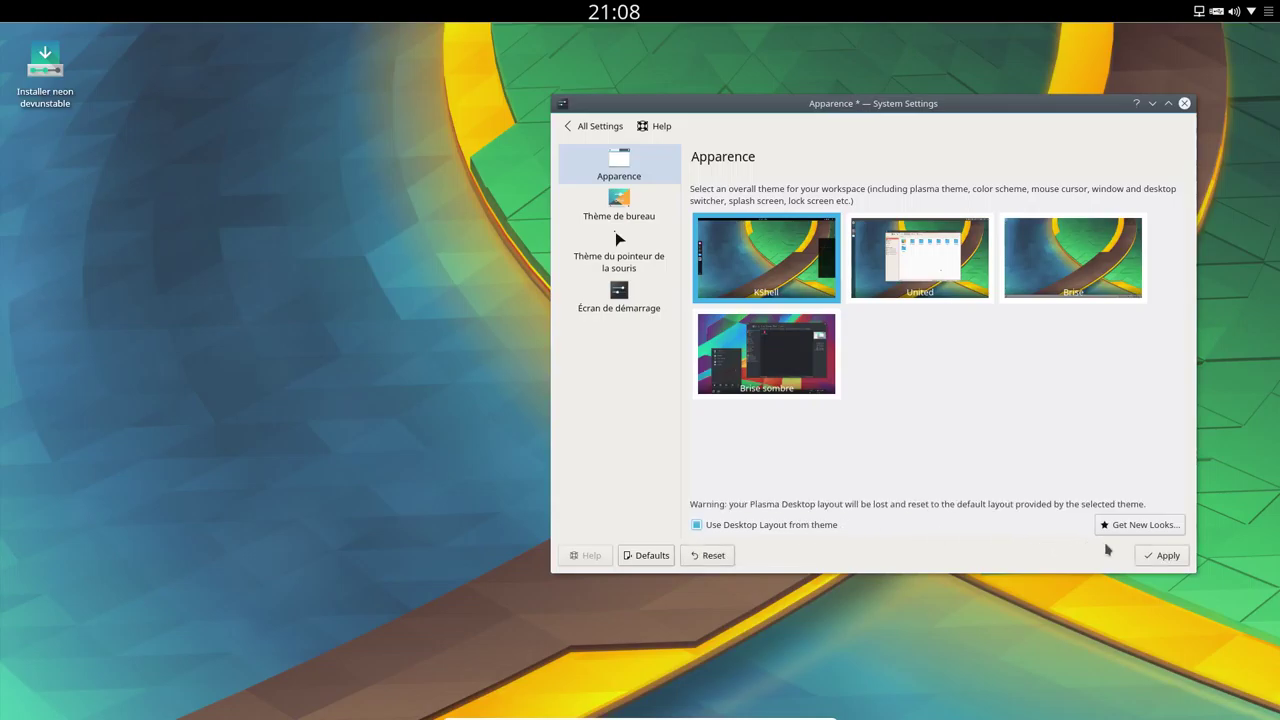
click(1158, 556)
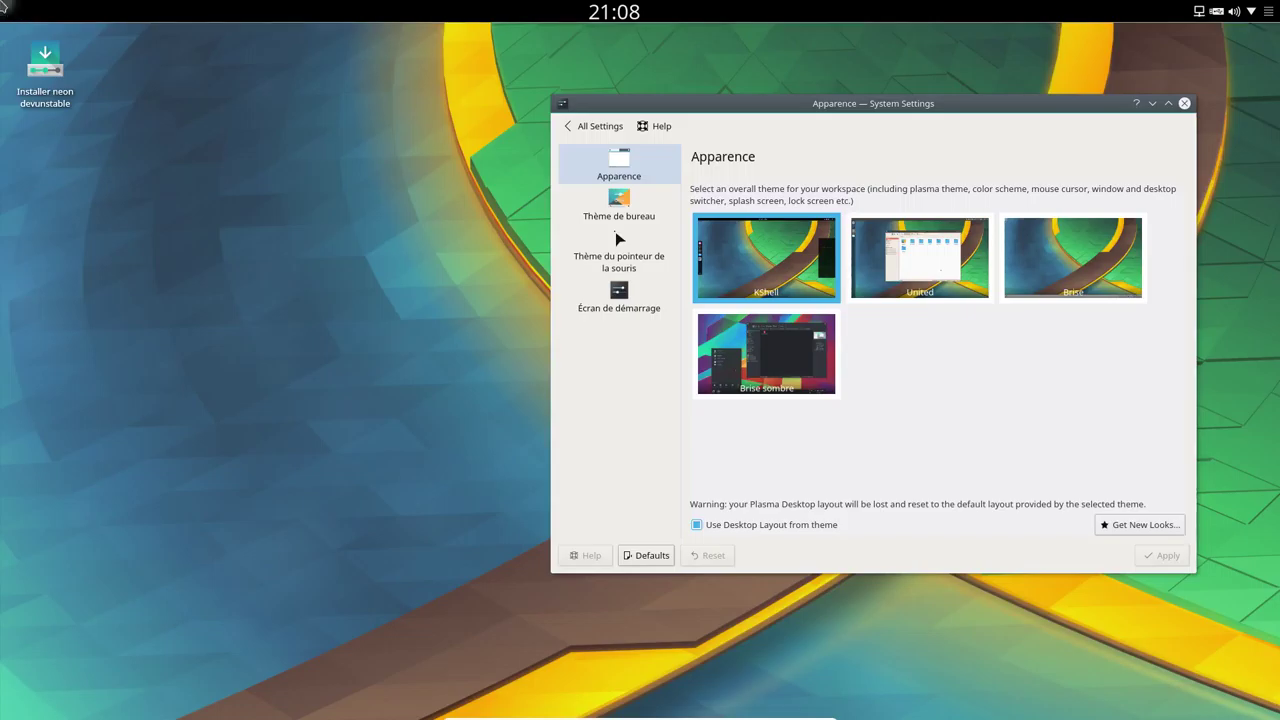
Open the look and feel package downloads, enlarge the window to read the KShell description, and close it
click(1148, 527)
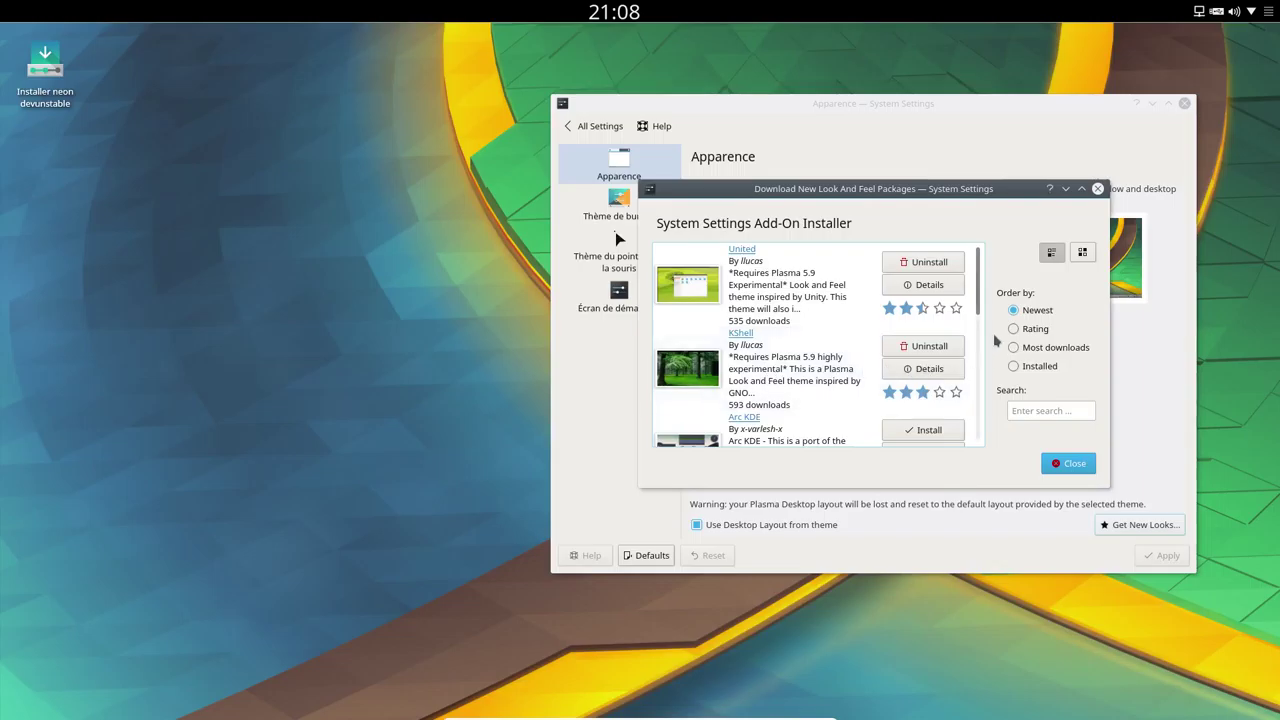
drag(846, 204, 530, 94)
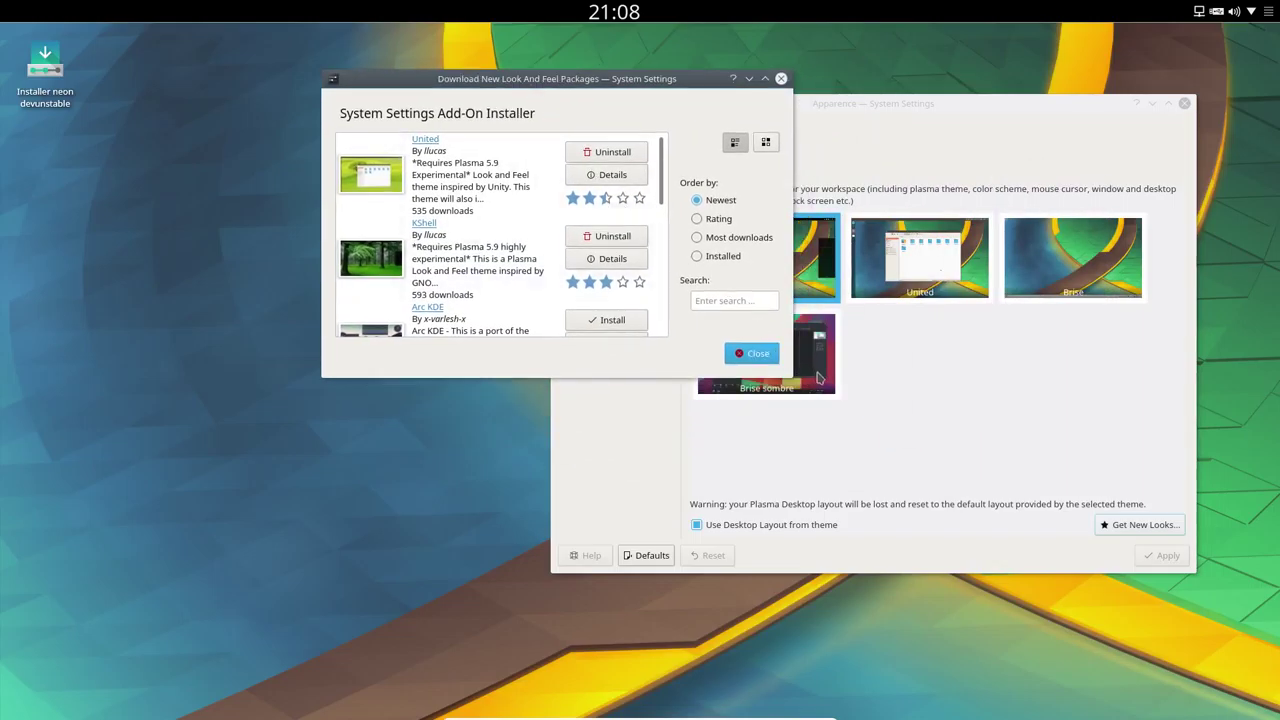
drag(785, 371, 1008, 590)
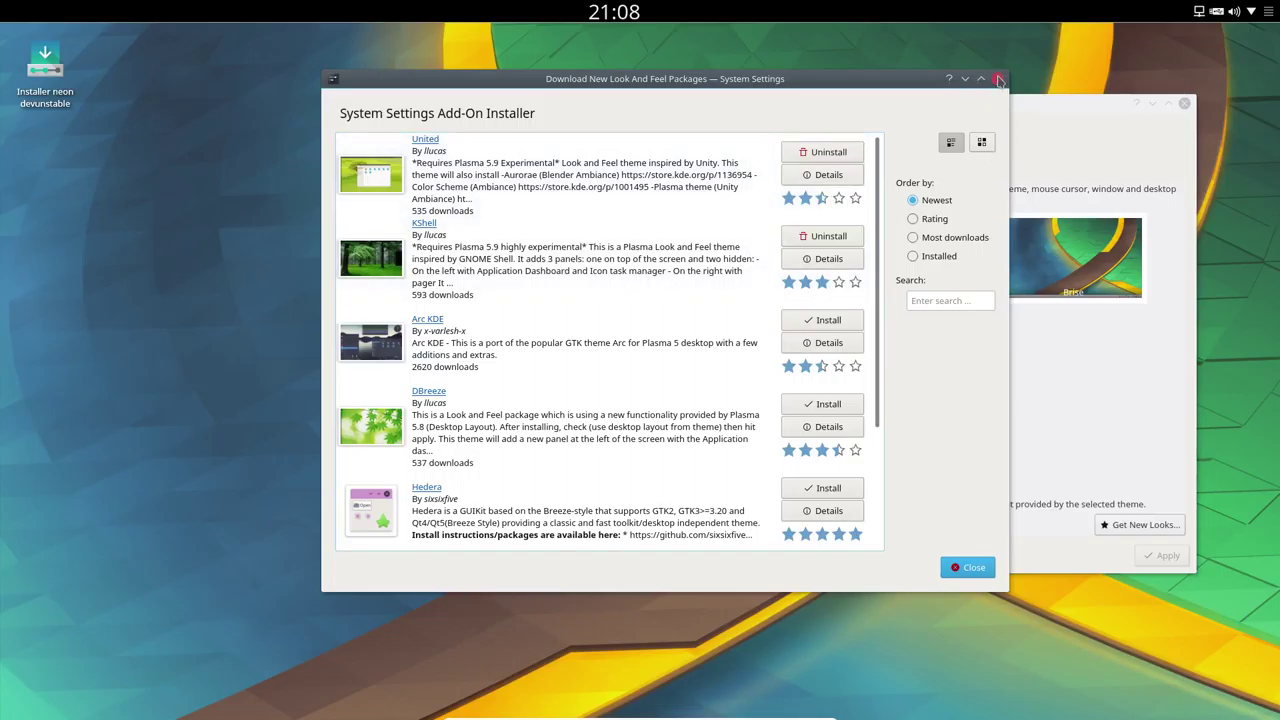
click(997, 78)
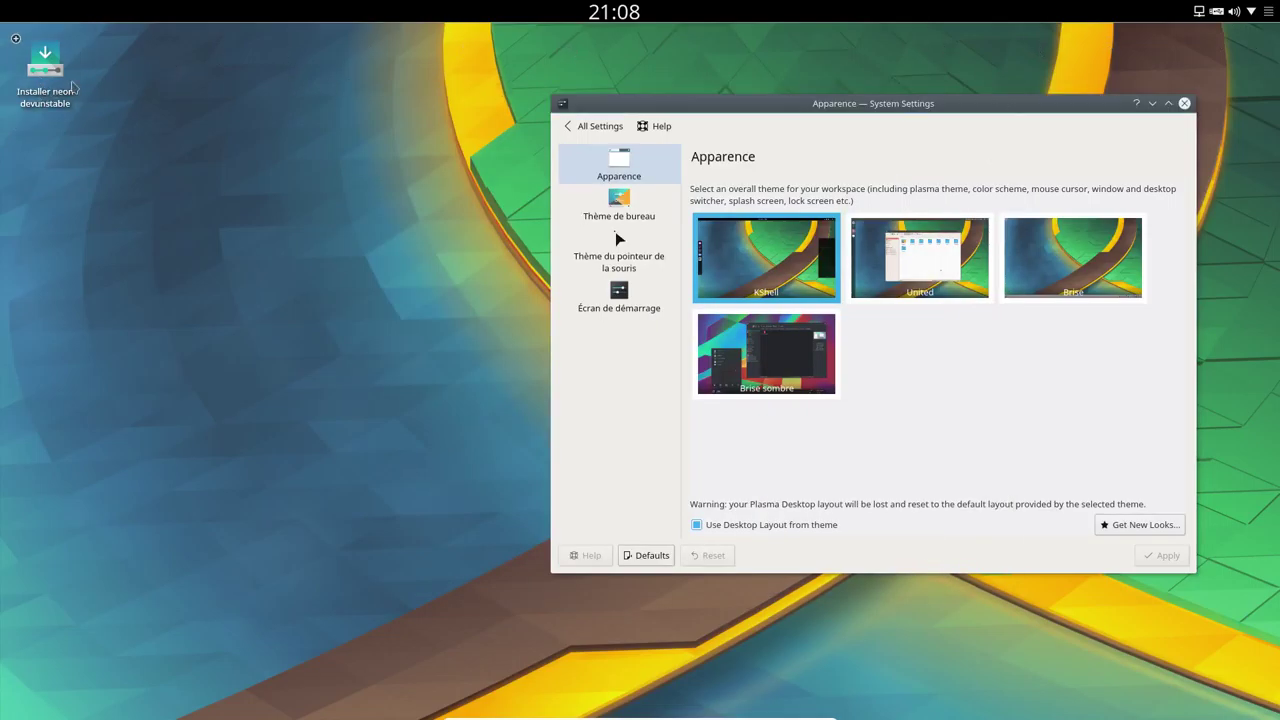
Find the "Tableau de bord des applications" widget by searching for "tab" and add it to the top panel
right_click(252, 16)
mouse_move(298, 49)
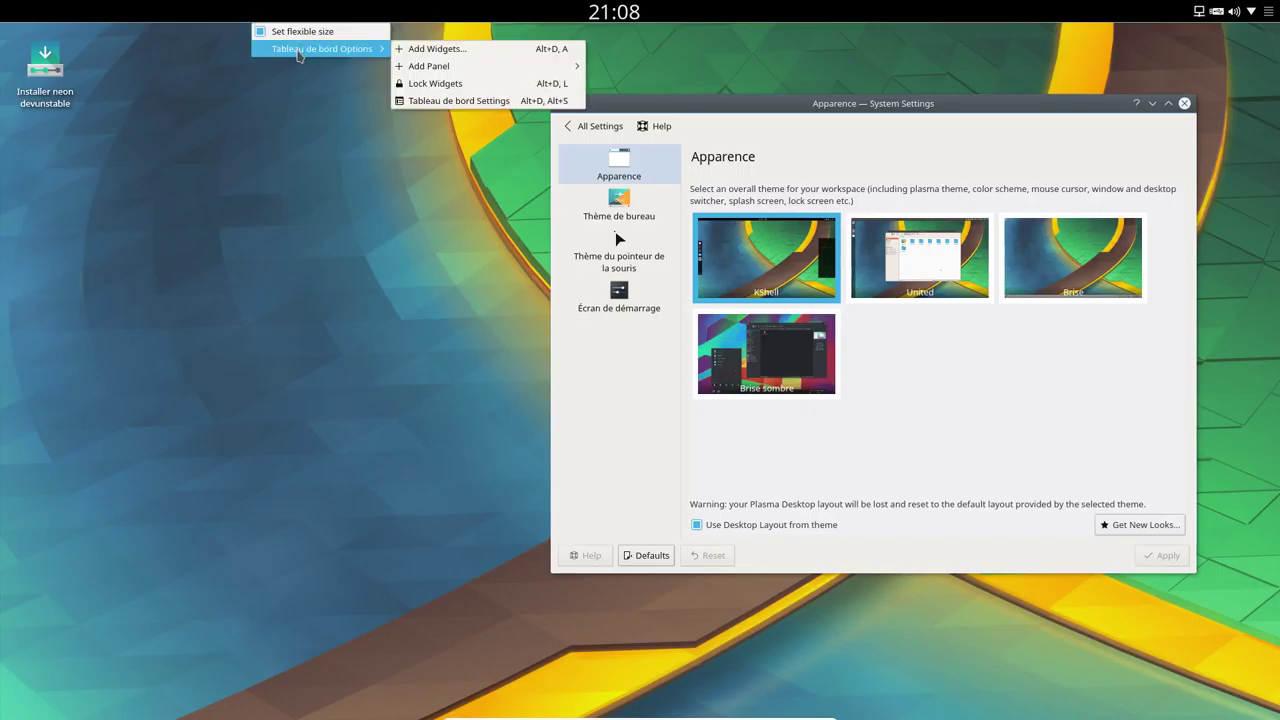
click(520, 48)
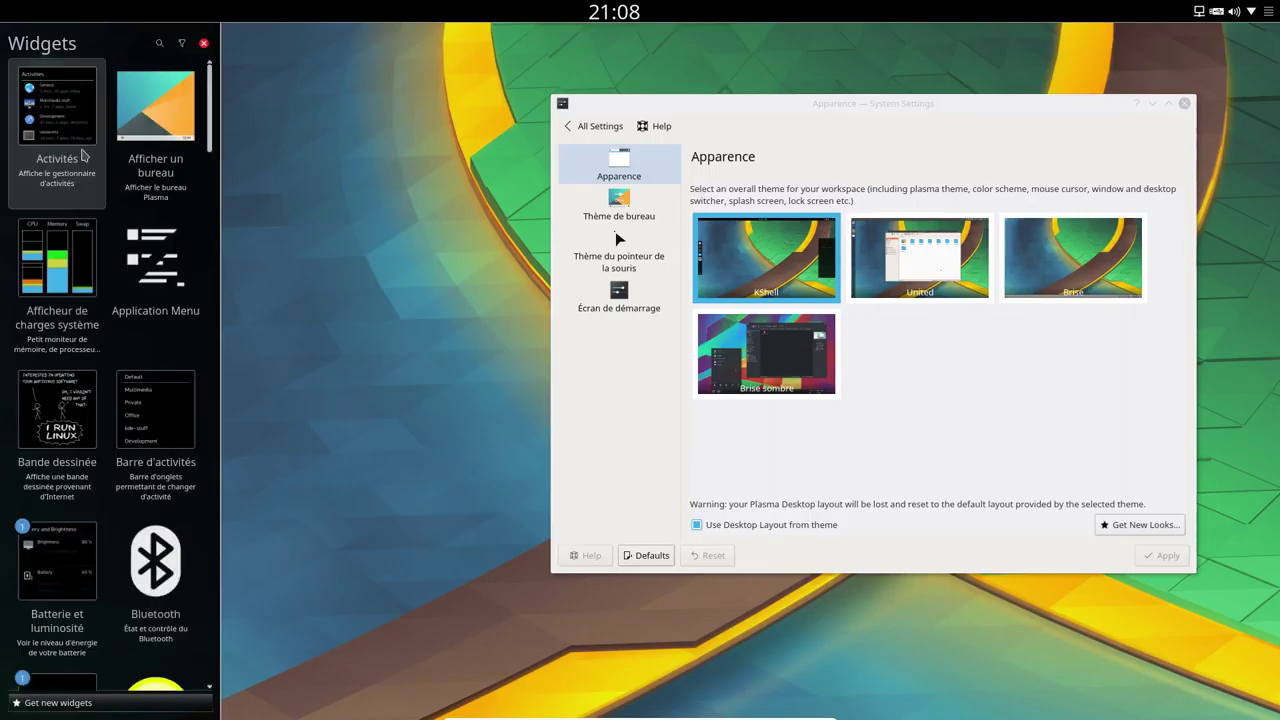
text(m)
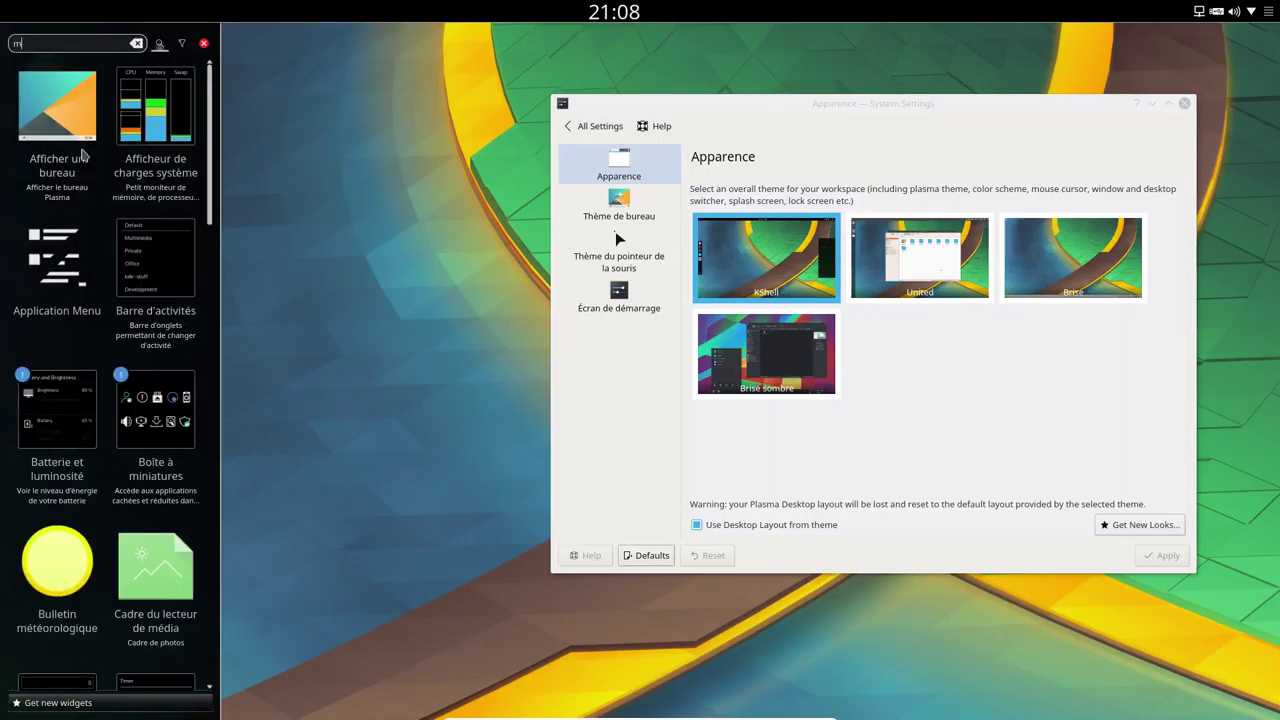
key(BackSpace)
text(tab)
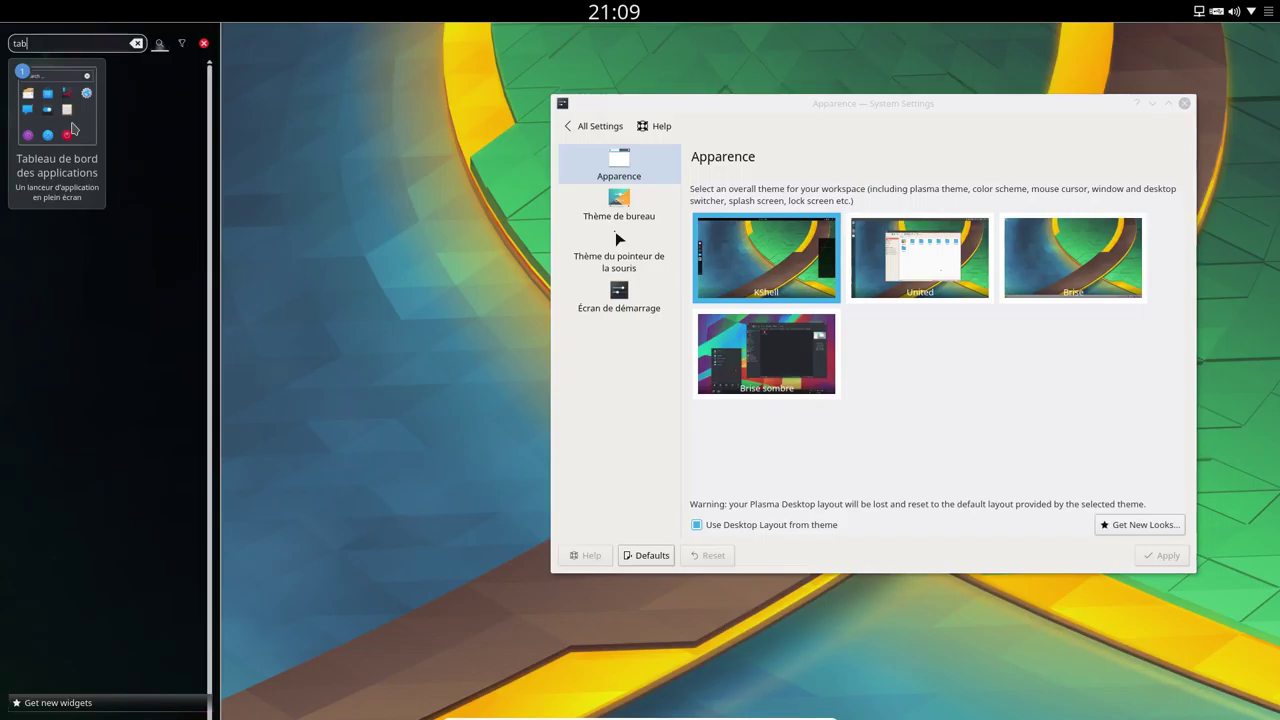
drag(62, 106, 4, 5)
click(475, 113)
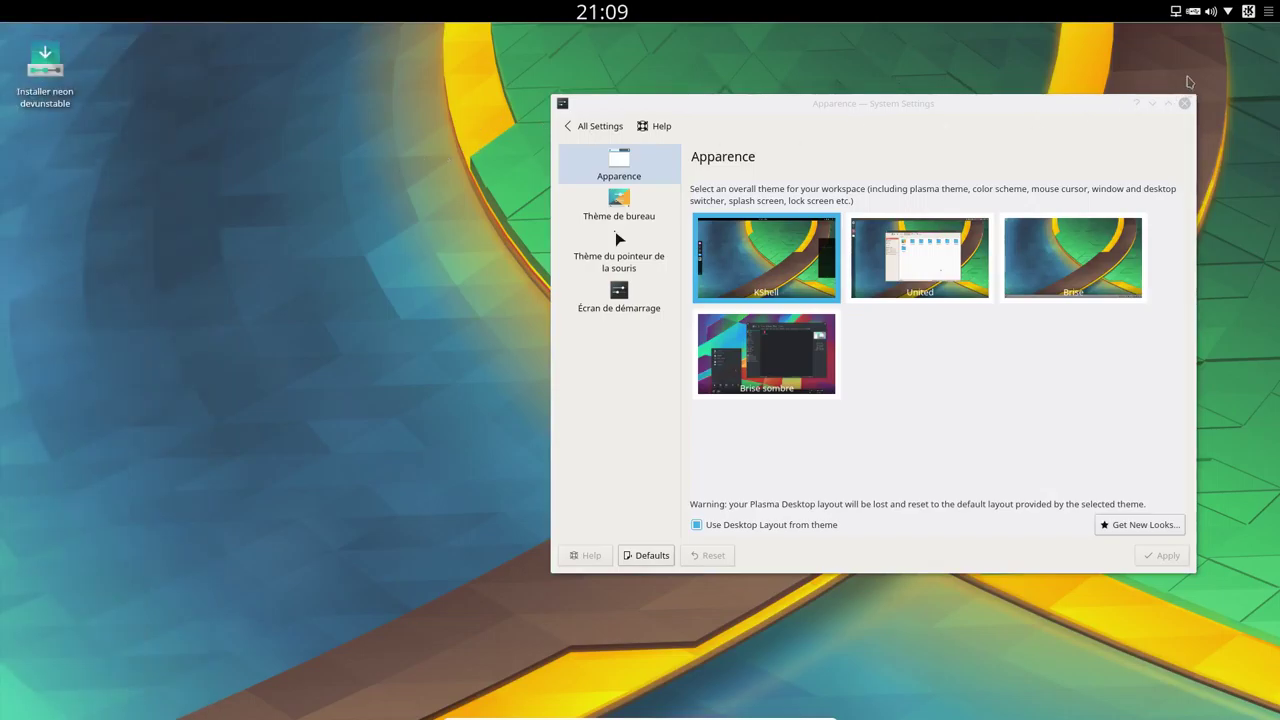
Move the application dashboard widget to the far left end of the top panel and leave panel editing
right_click(1248, 11)
mouse_move(1186, 86)
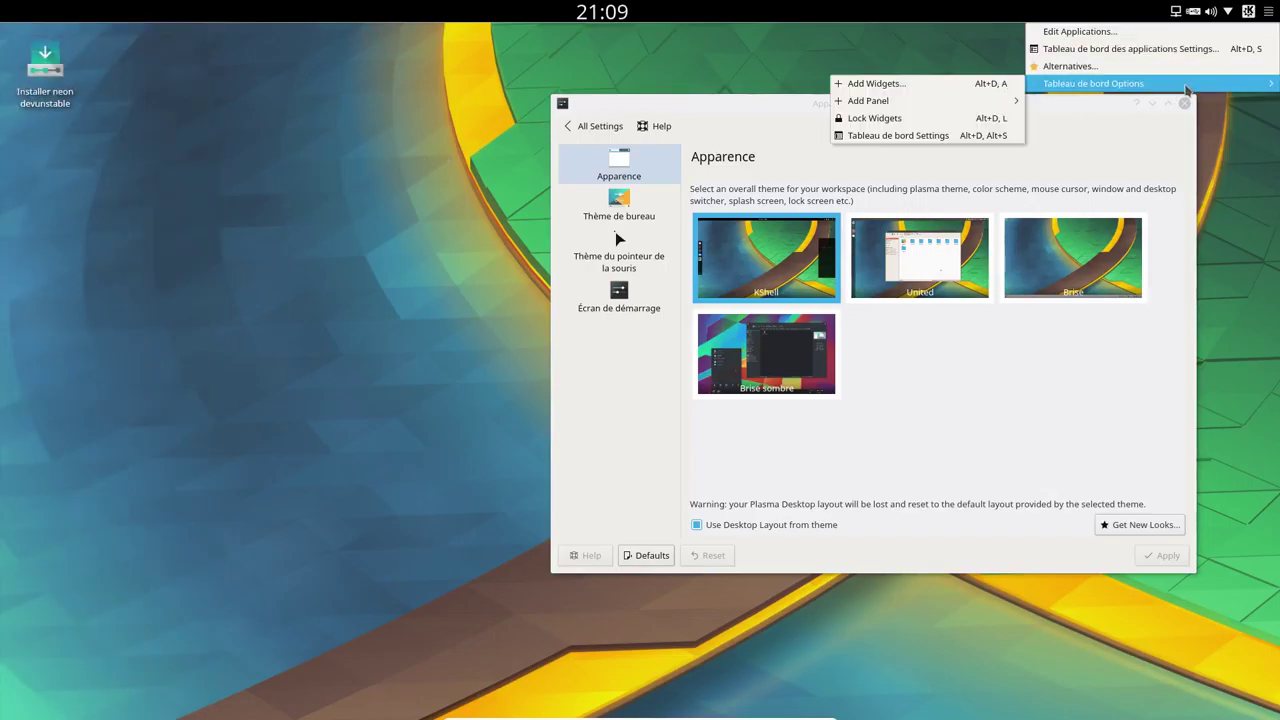
key(Escape)
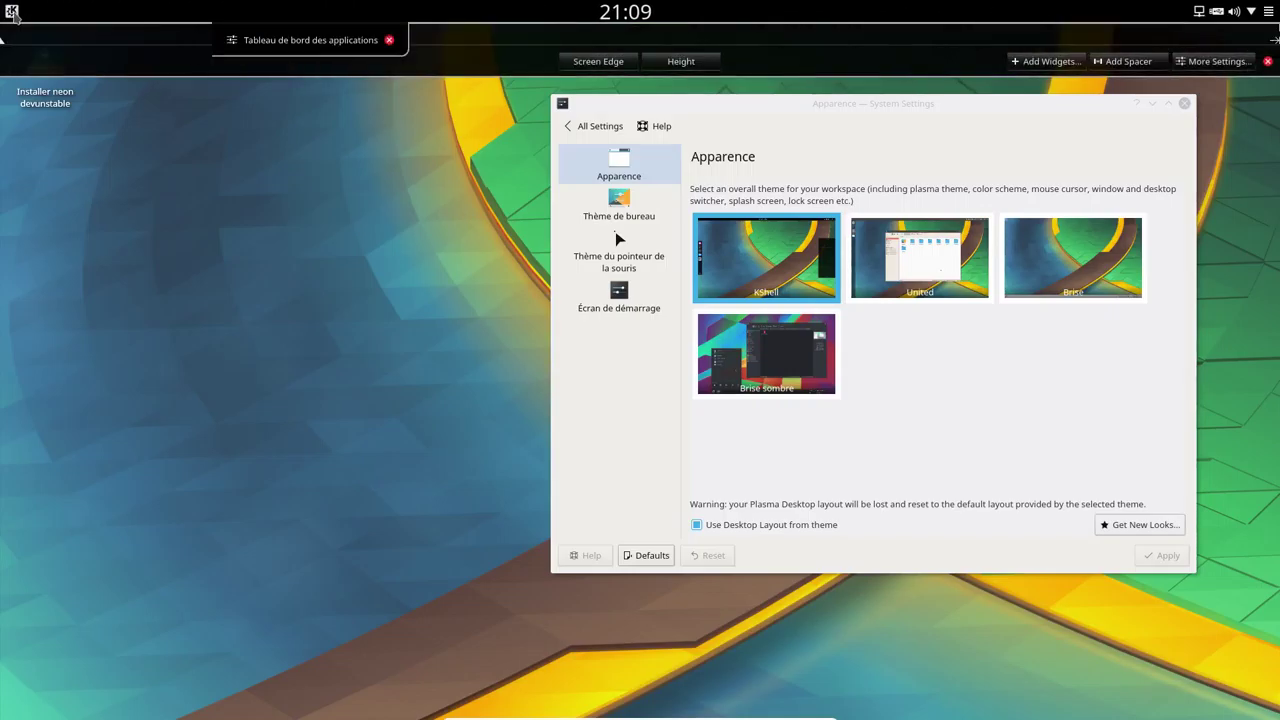
click(57, 103)
Open the application dashboard's settings to review the general options and close them without changes
right_click(12, 12)
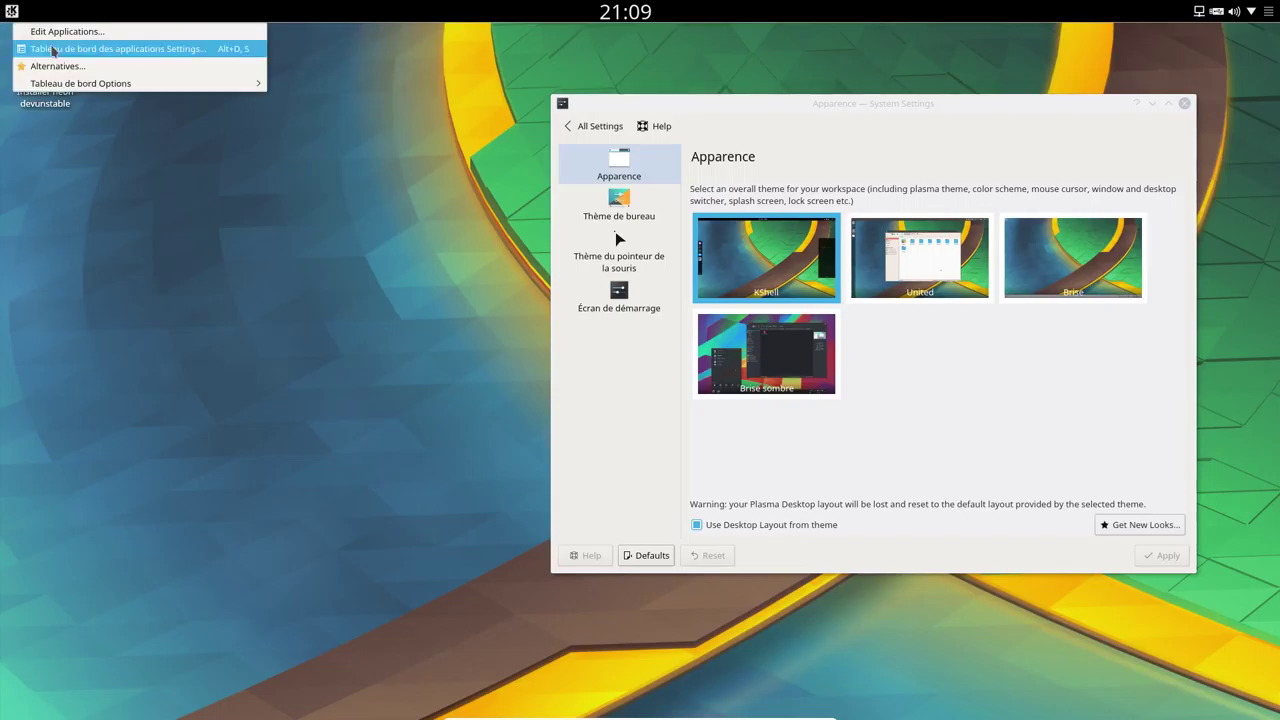
click(126, 49)
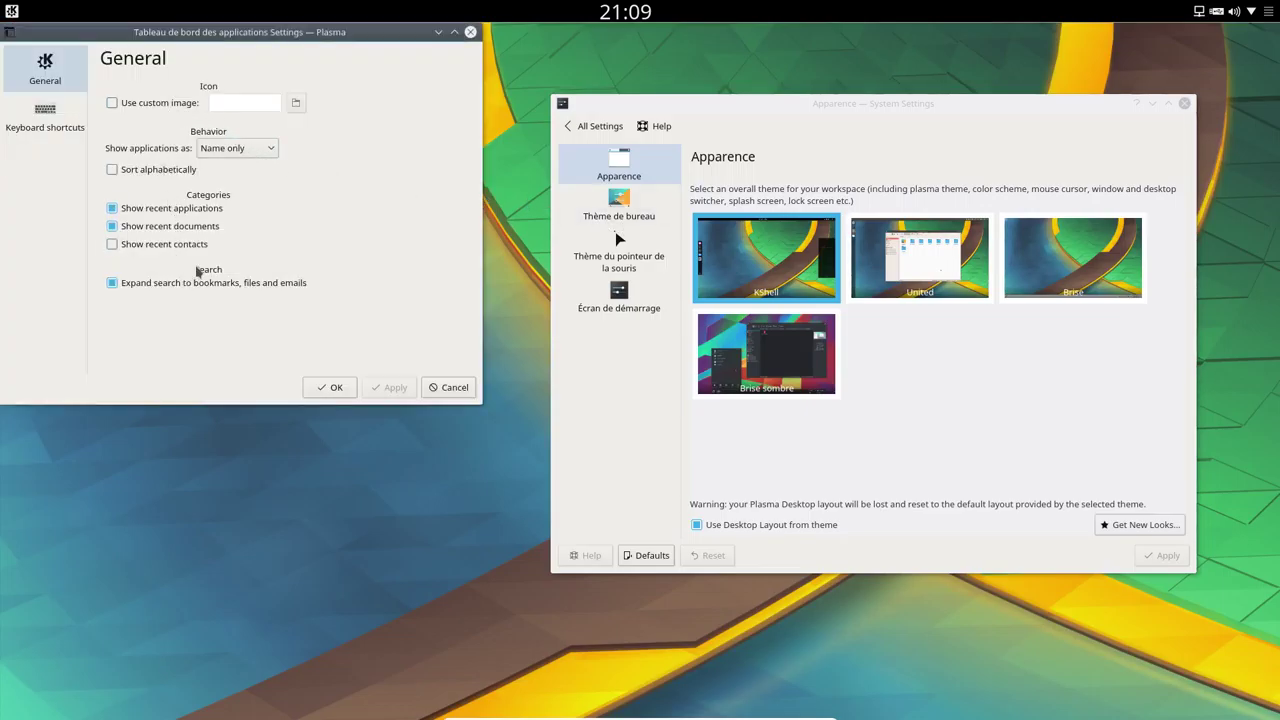
click(336, 387)
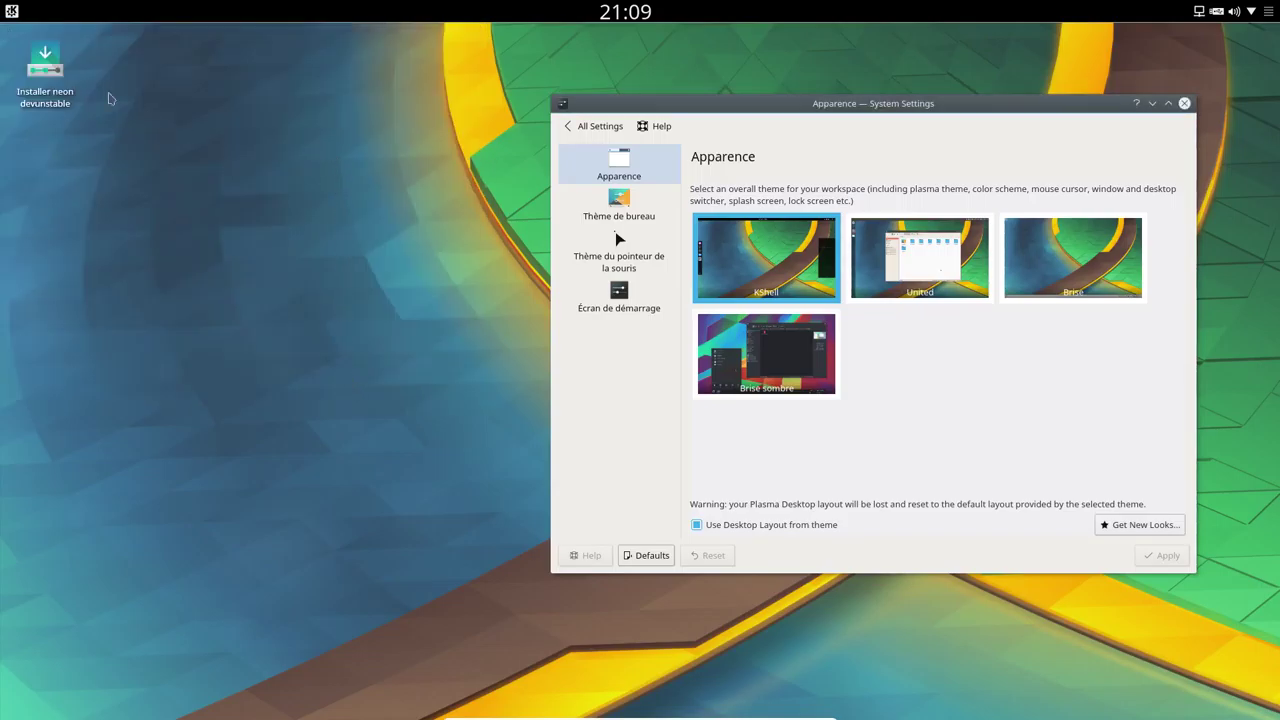
Open and close the application dashboard twice from the top panel to test it
click(12, 14)
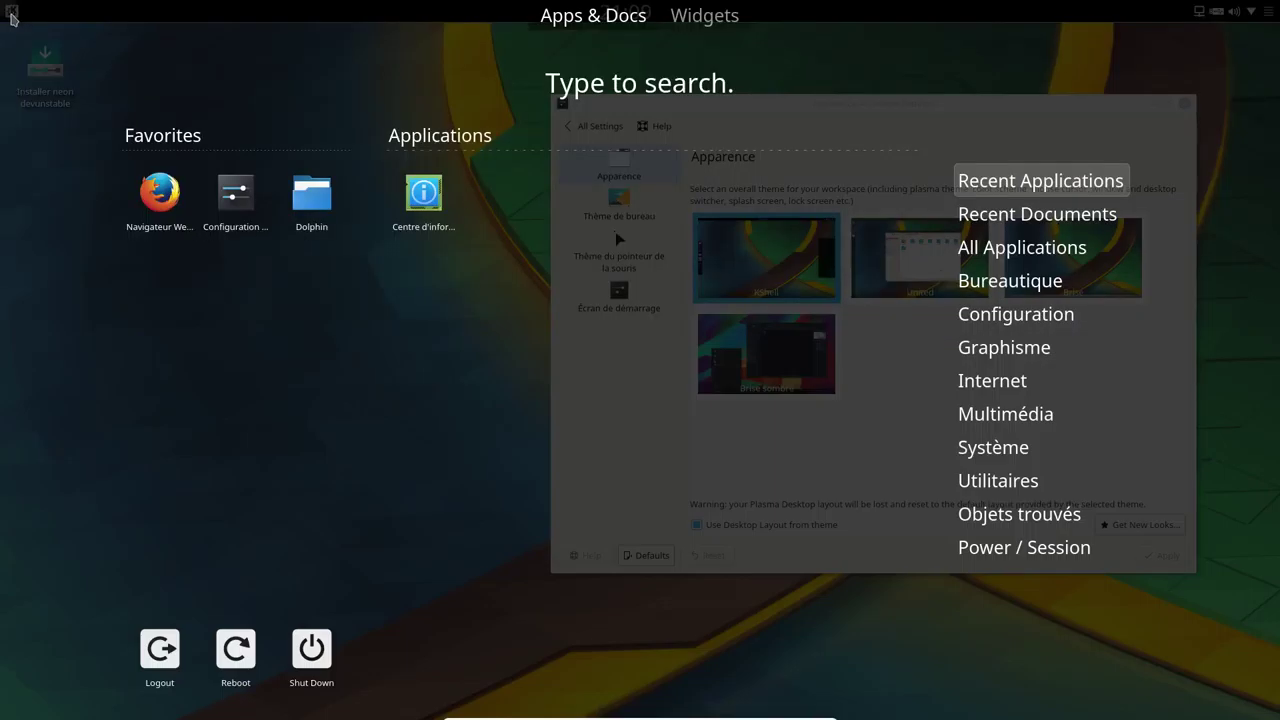
click(12, 14)
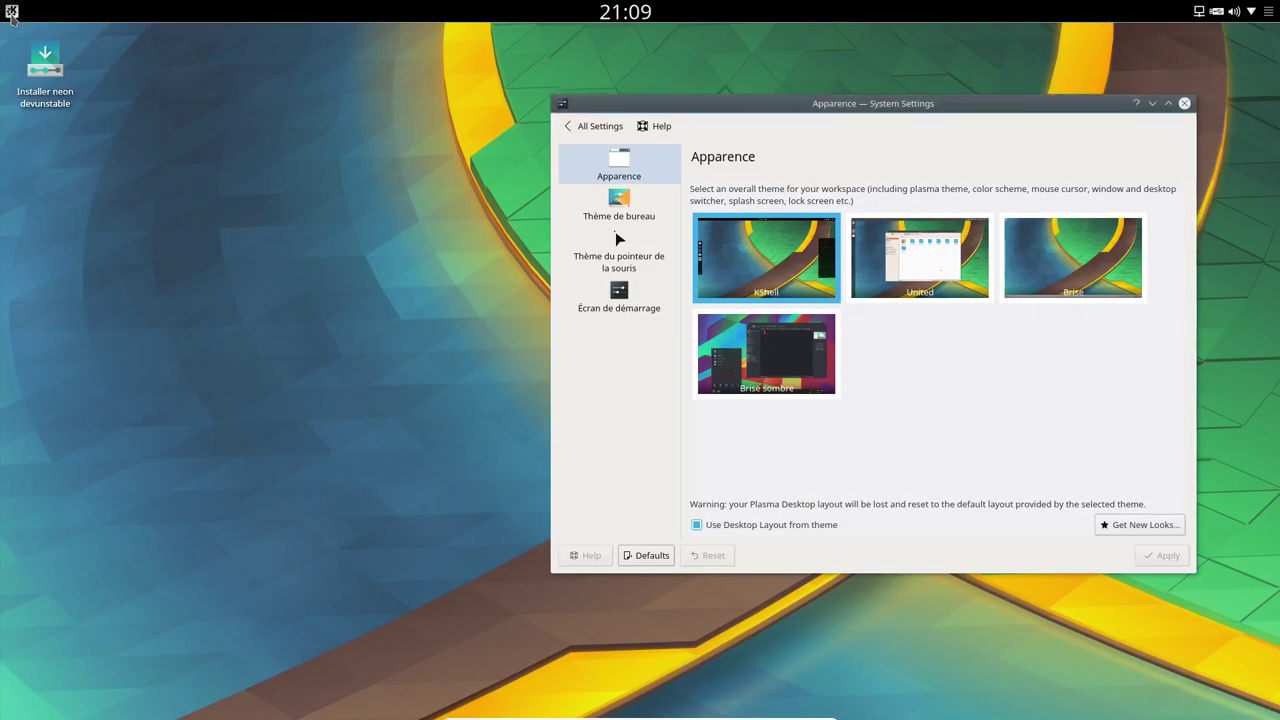
click(12, 14)
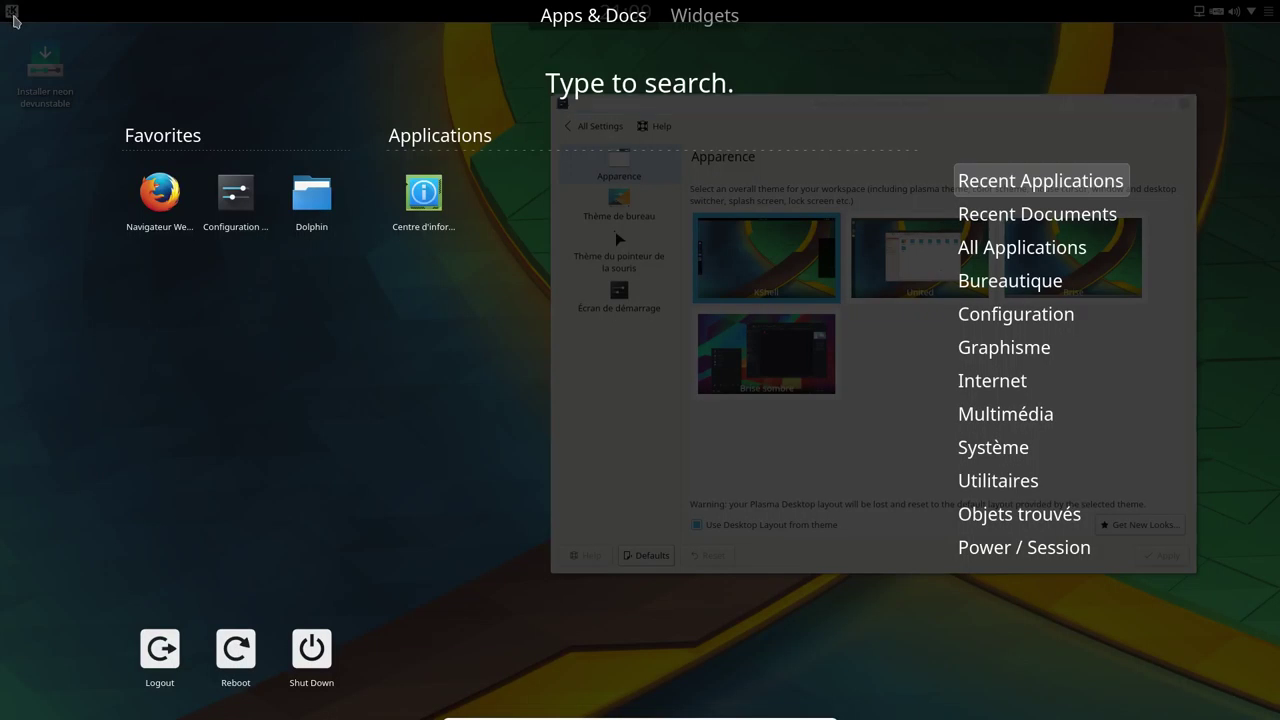
click(11, 15)
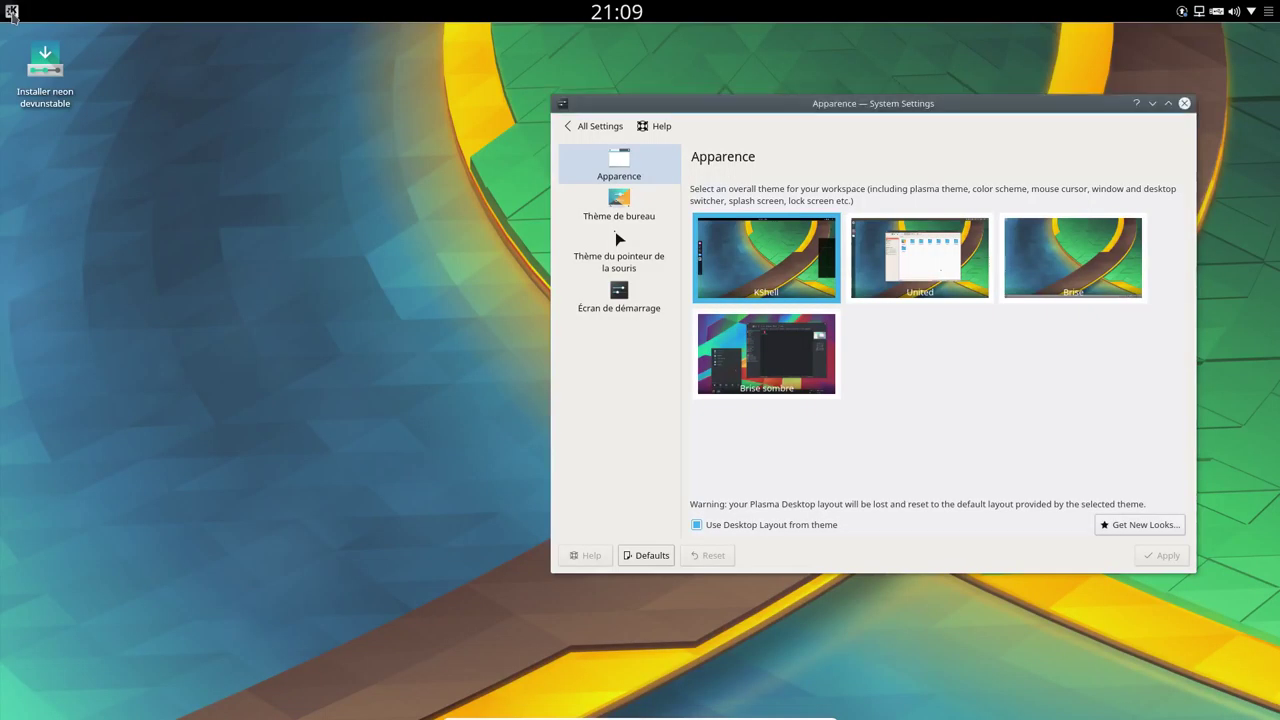
Launch Dolphin from the dashboard's favorites to view it under KShell and close its window
click(8, 18)
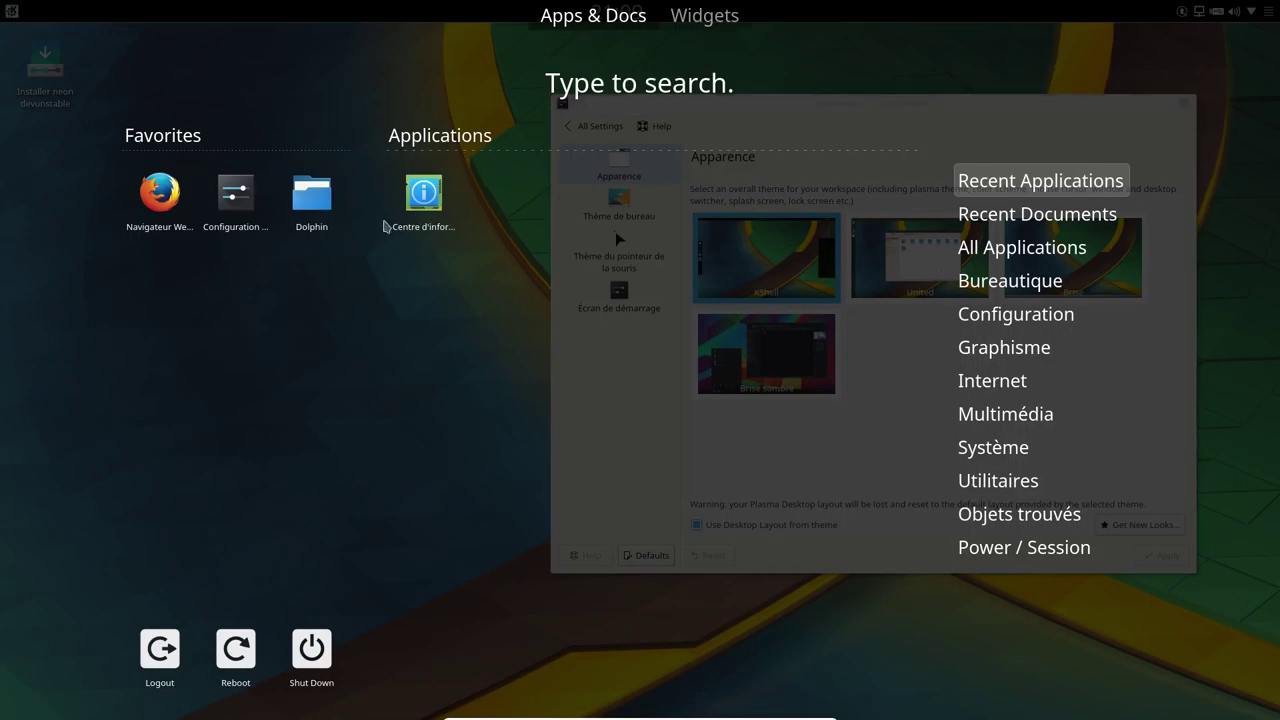
click(311, 200)
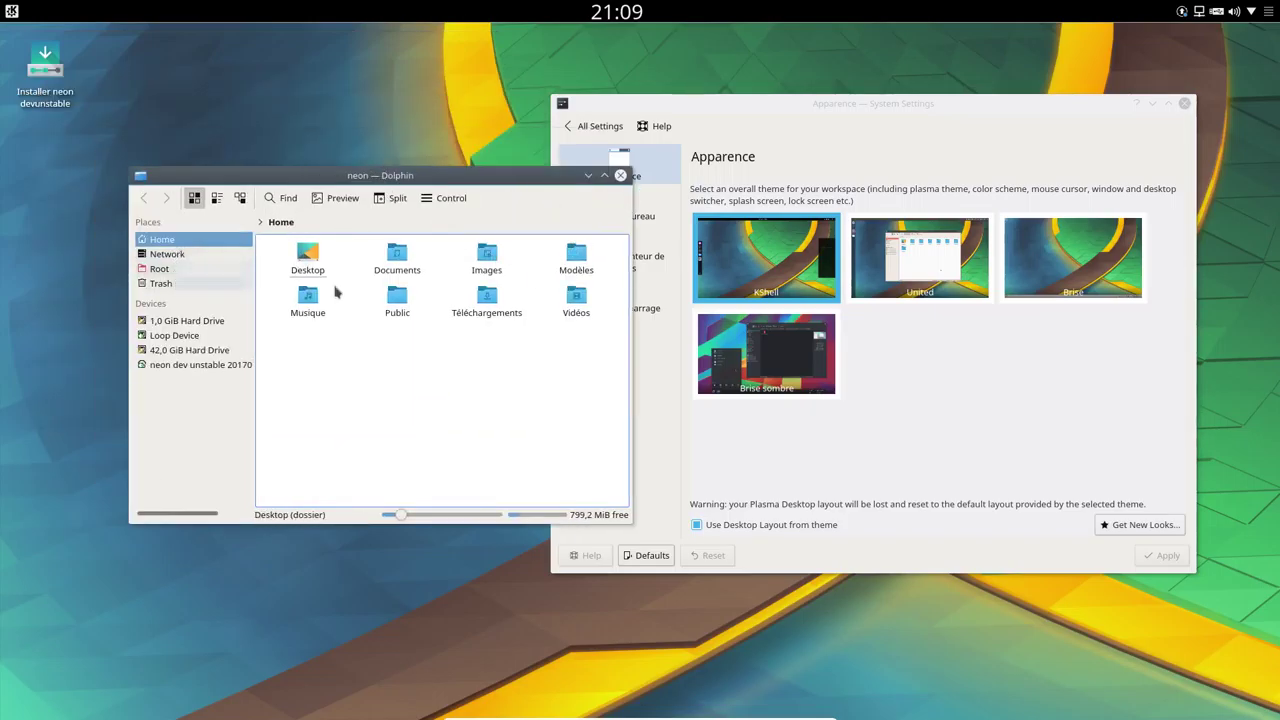
click(620, 175)
Switch the desktop back to the United theme with its desktop layout enabled
click(1092, 278)
click(940, 248)
click(1162, 555)
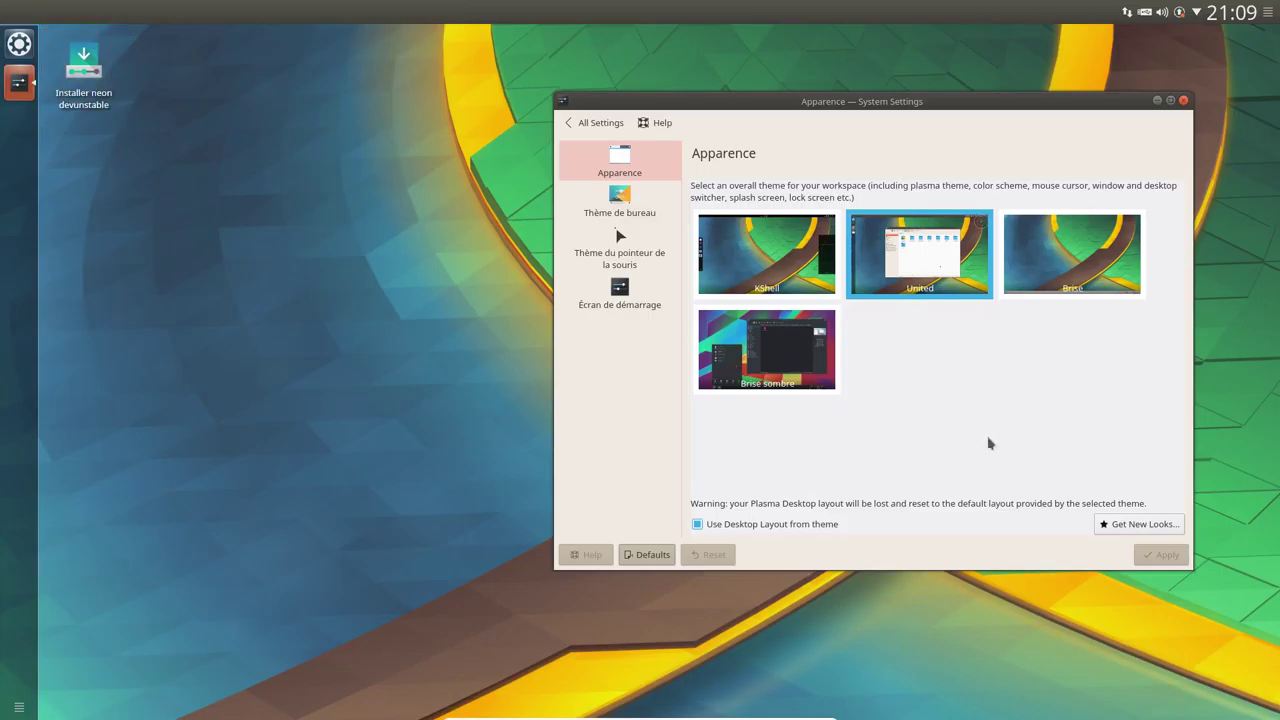
Close System Settings and choose to shut down the computer from the full-screen launcher
click(1180, 13)
click(1183, 101)
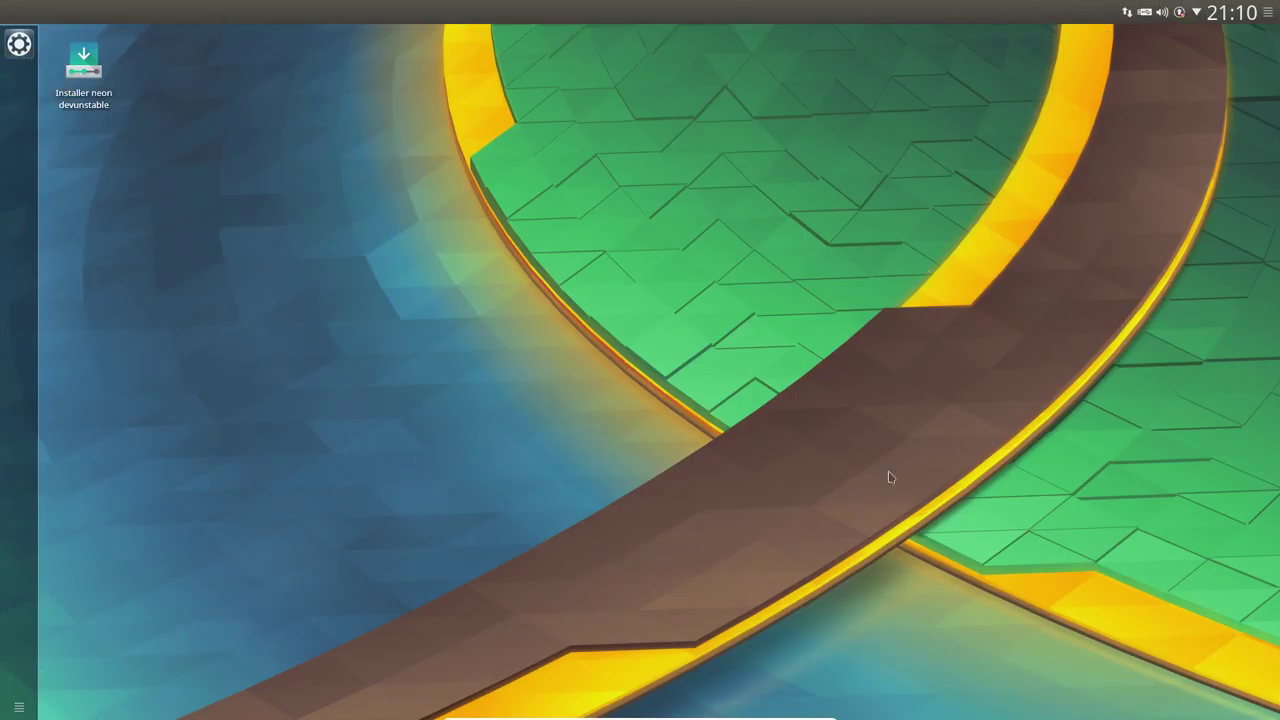
key(alt+F1)
click(303, 654)
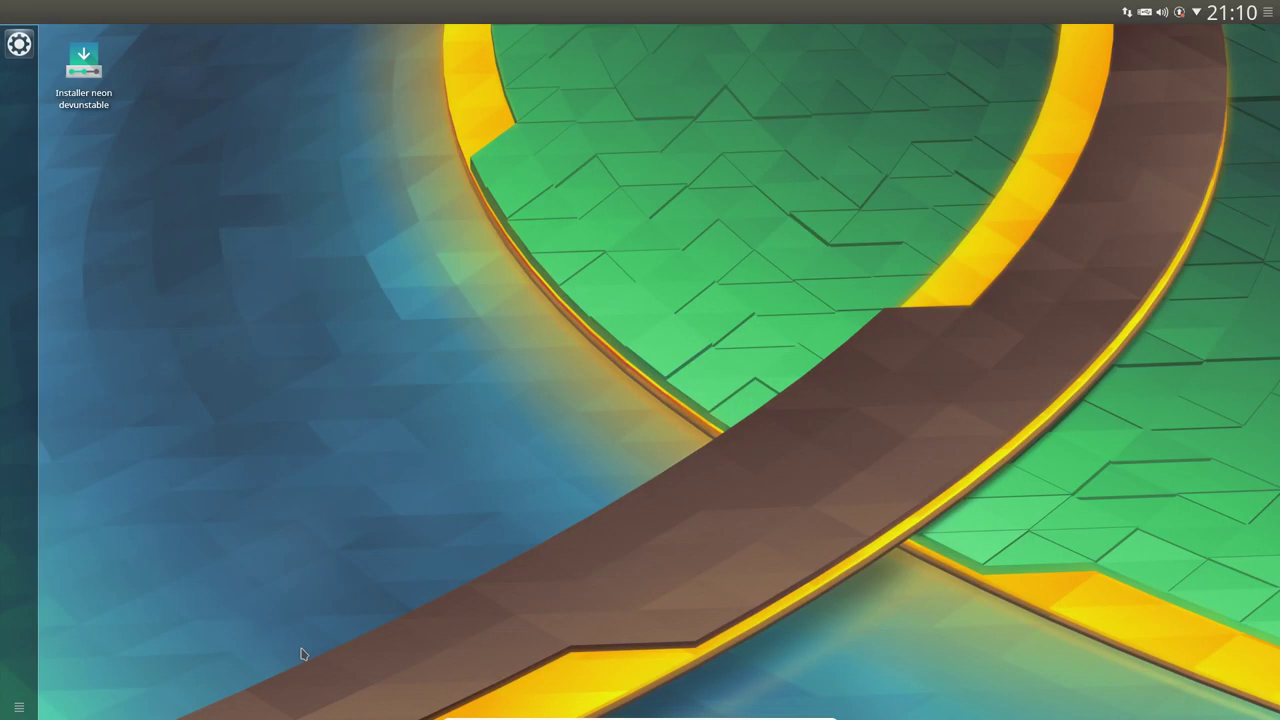